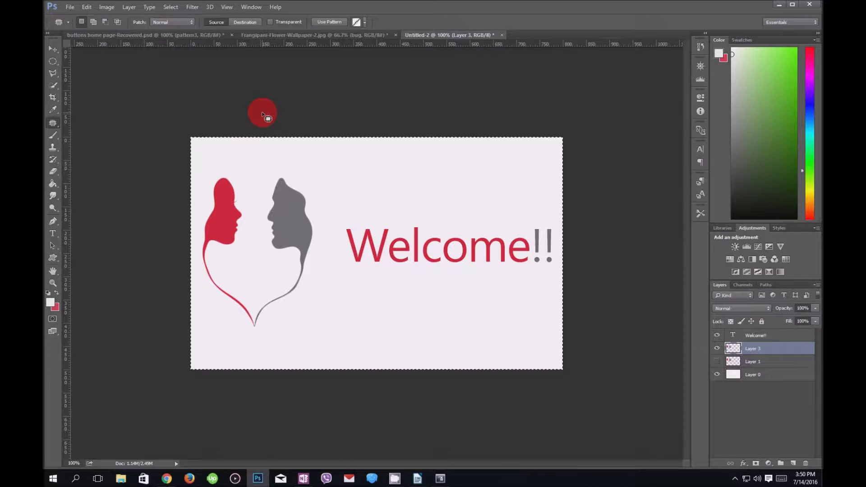
Switch to the Frangipani flower document and hide the solid red Layer 2.
left_click(50, 50)
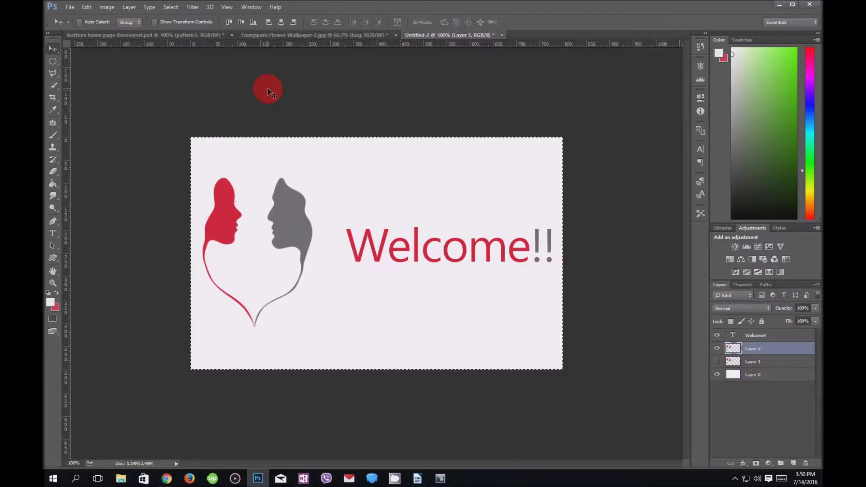
left_click(318, 35)
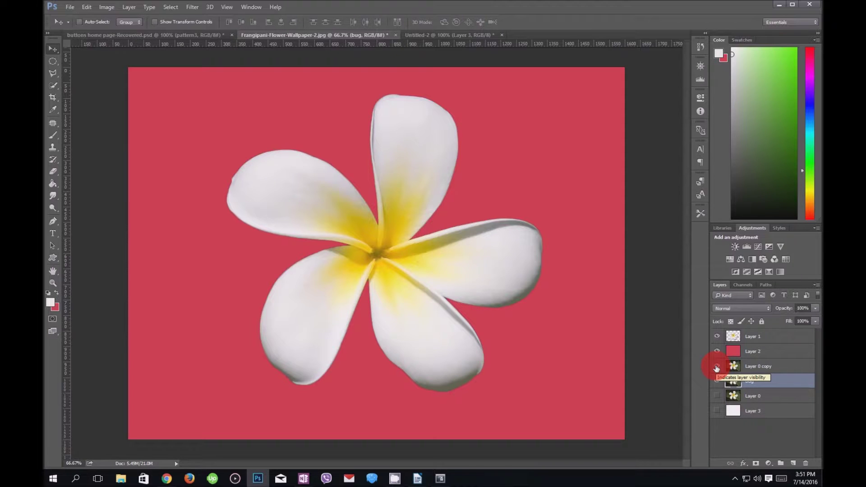
left_click(717, 351)
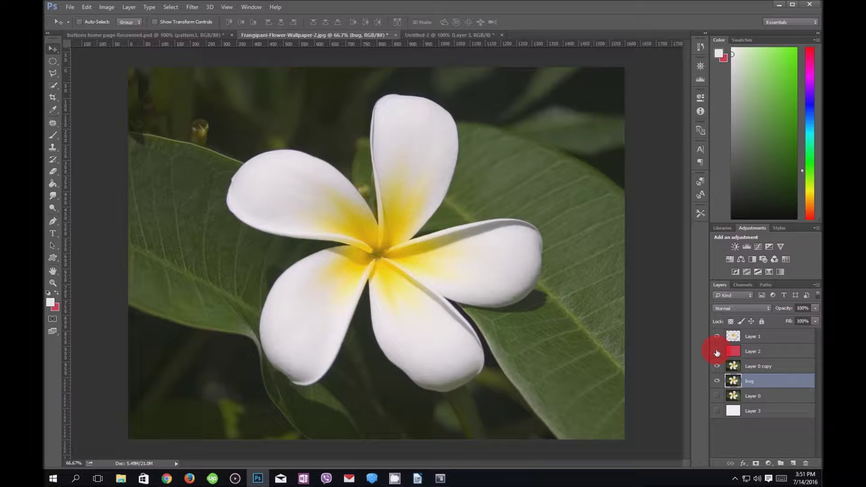
left_click(717, 352)
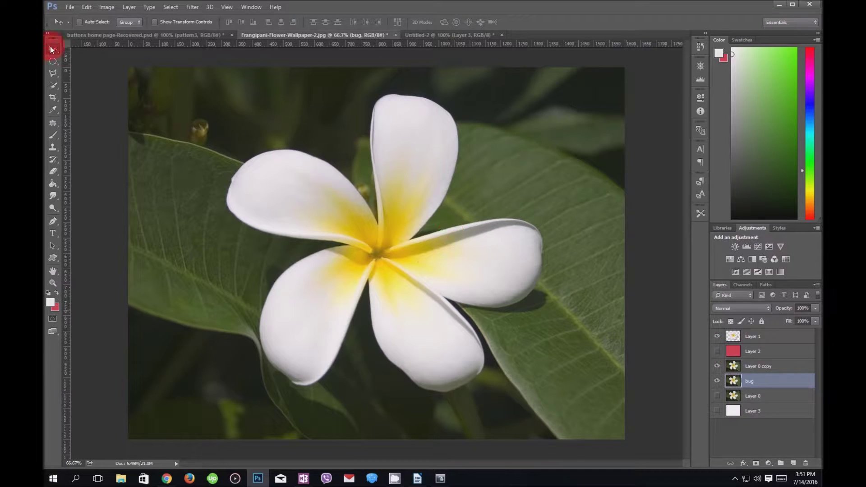
Make a circular selection around the whole flower with the Elliptical Marquee tool and centre it on the blossom.
left_click(55, 61)
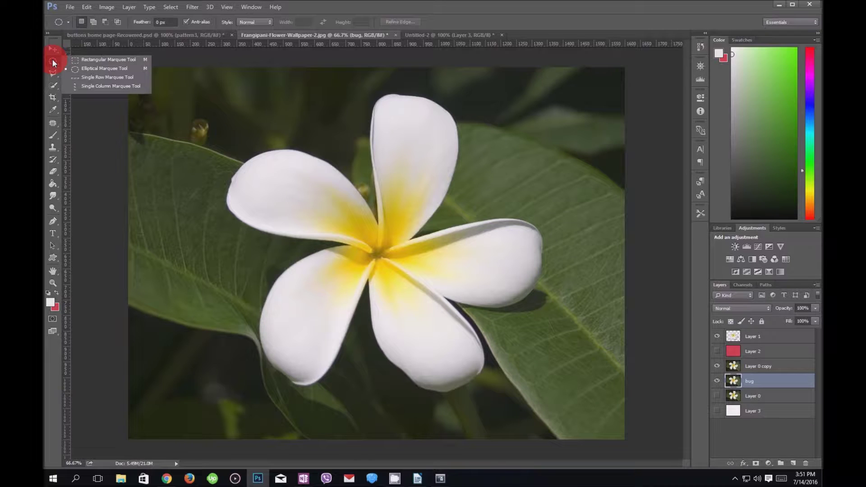
left_click(92, 70)
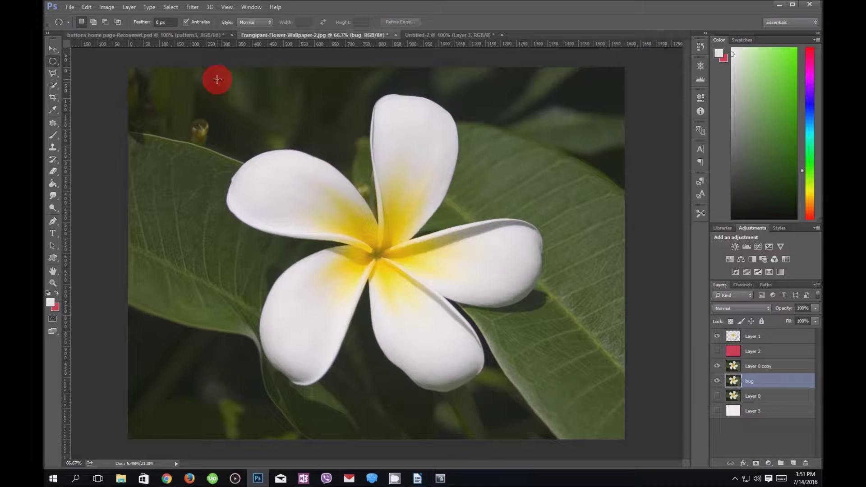
left_click_drag(194, 73, 664, 435)
left_click_drag(368, 255, 379, 250)
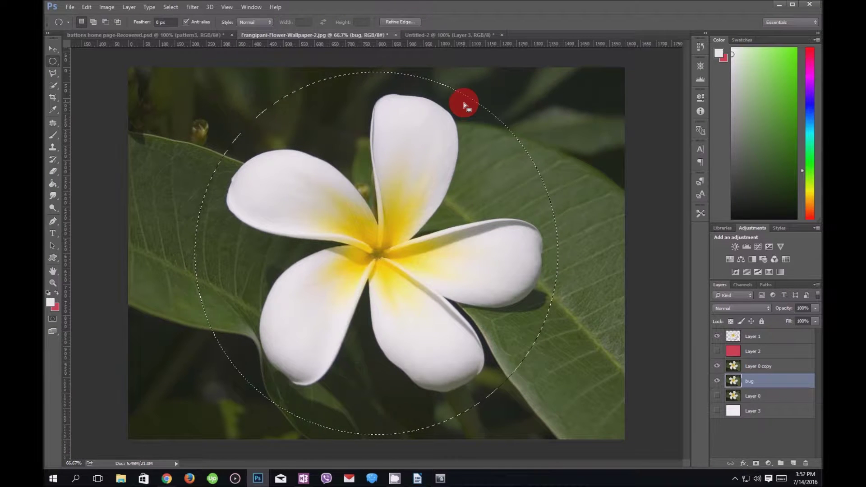
Copy the circular selection to a new layer, check it with bug and Layer 0 copy hidden, and undo the copy.
key("ctrl+j")
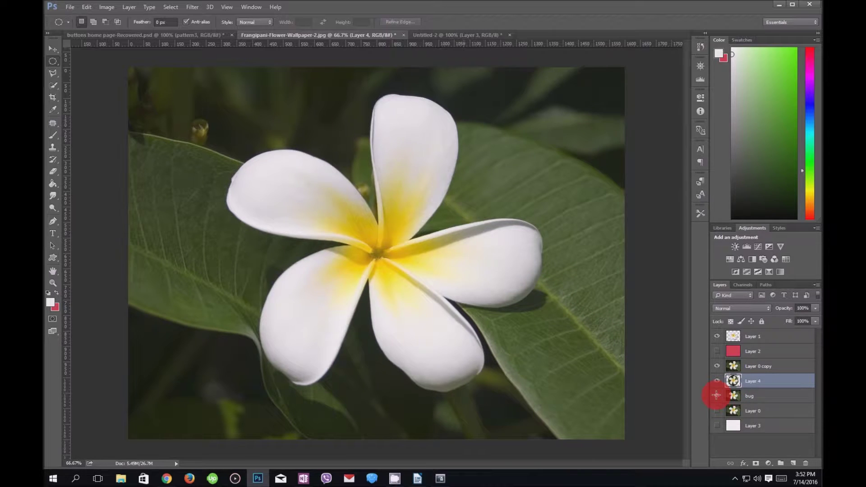
left_click(717, 395)
left_click(717, 366)
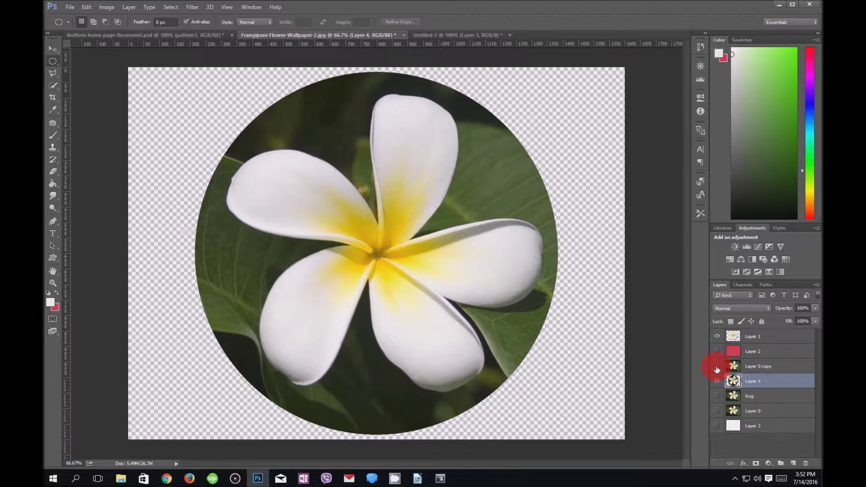
key("ctrl+z")
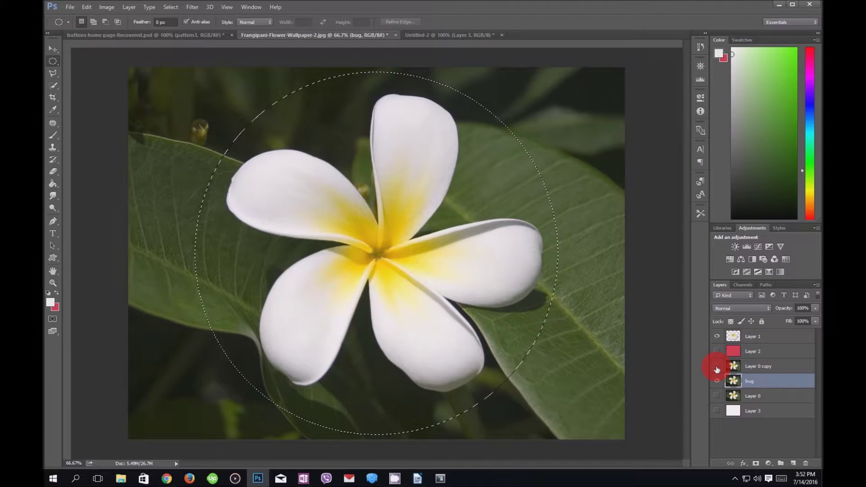
key("ctrl+r")
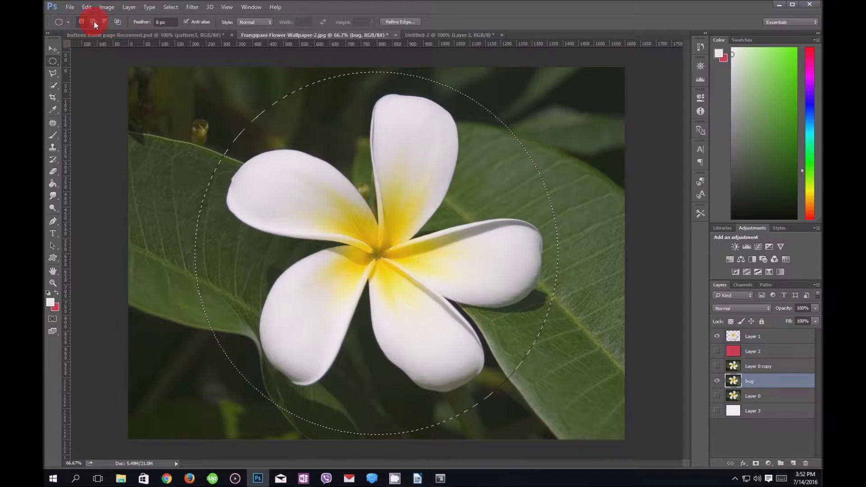
Feather the circular selection by about 40 px with Refine Edge, copy it to a new layer and hide the bug layer.
left_click(394, 21)
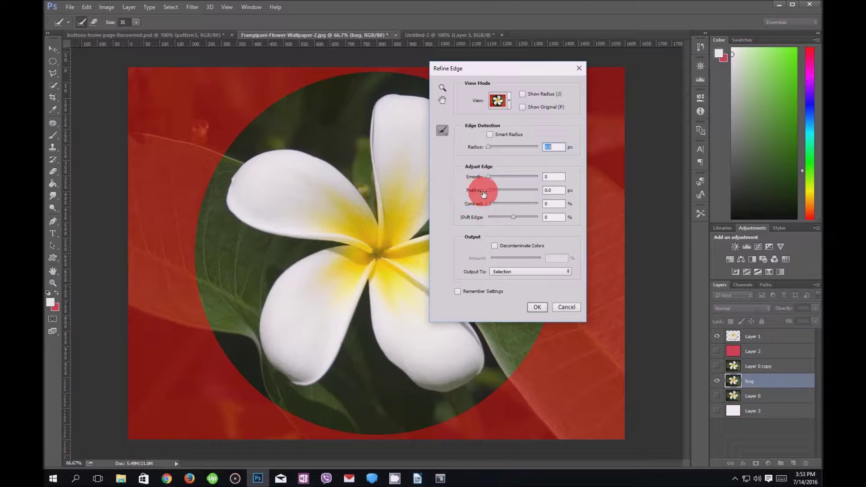
left_click_drag(489, 190, 513, 192)
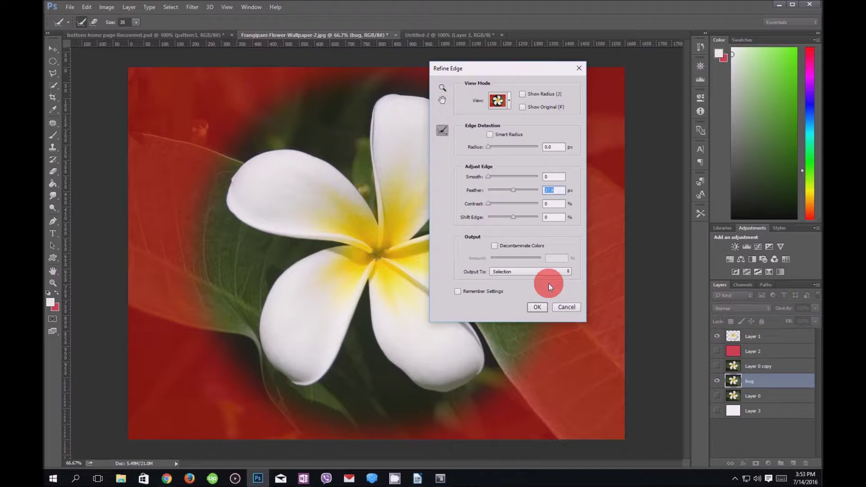
left_click_drag(513, 191, 514, 190)
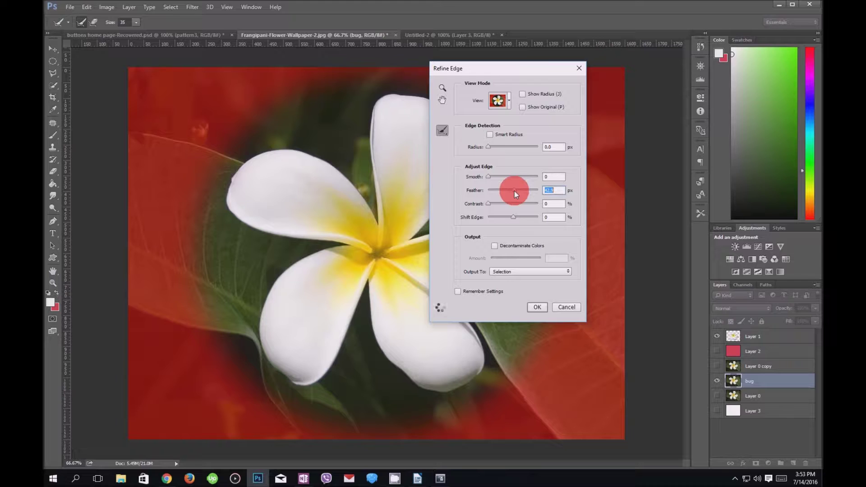
left_click(534, 306)
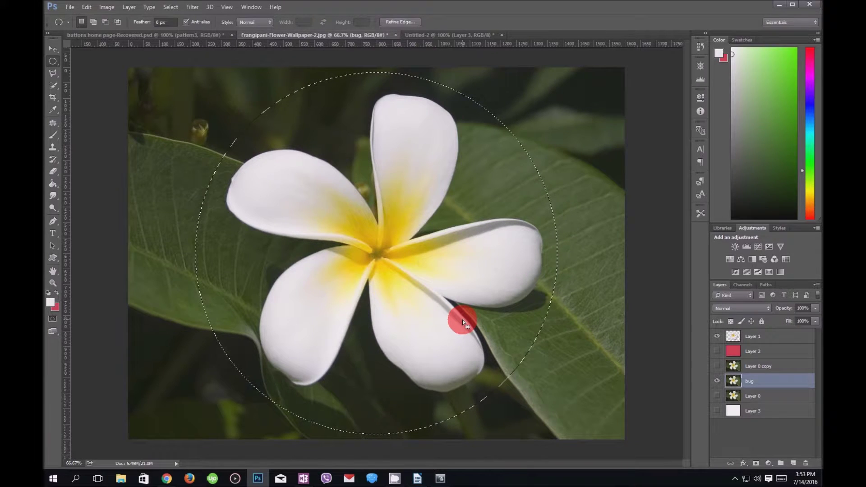
key("ctrl+j")
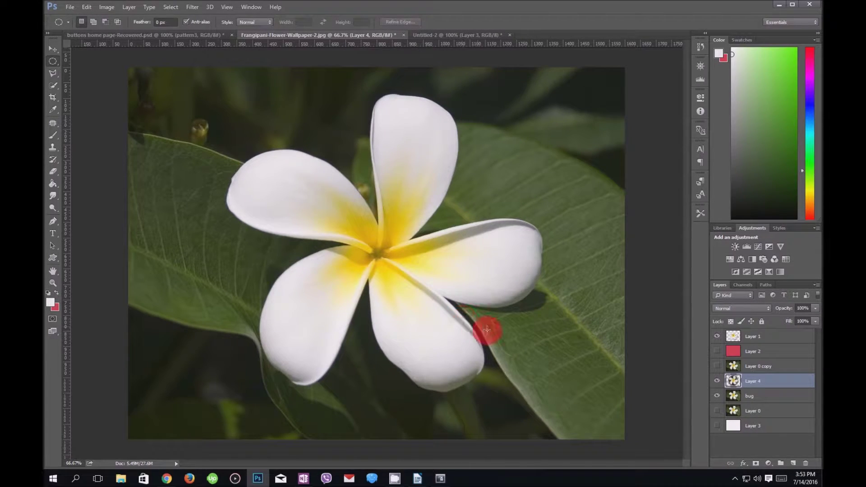
left_click(717, 396)
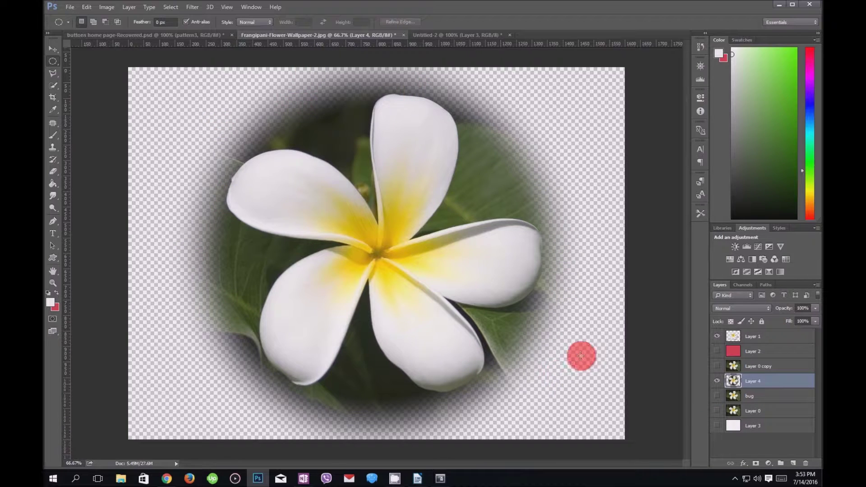
Show the solid red Layer 2 and hide Layer 4 and Layer 1.
left_click(716, 381)
left_click(717, 355)
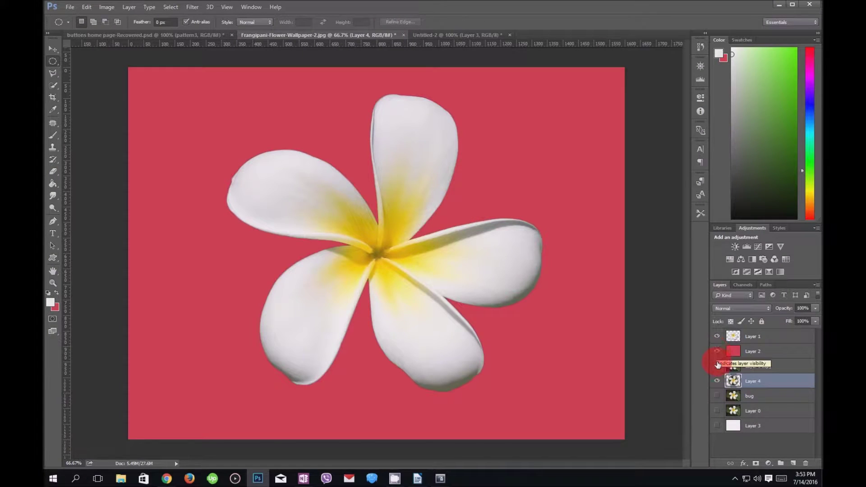
left_click(717, 381)
left_click(716, 336)
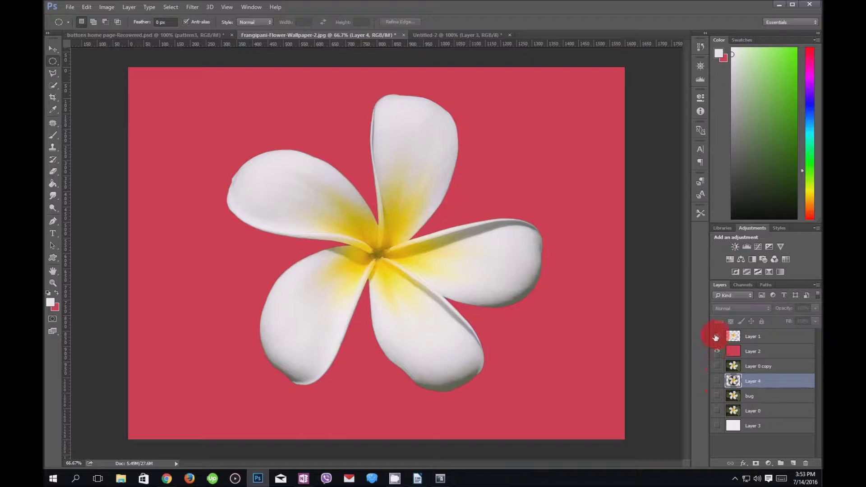
Select a wide rectangular area near the upper middle of the red canvas with the Rectangular Marquee tool.
left_click(53, 61)
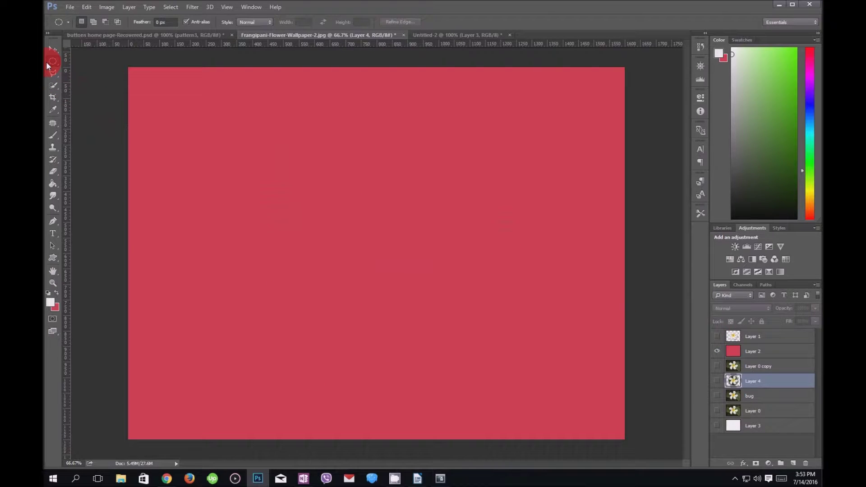
left_click(76, 60)
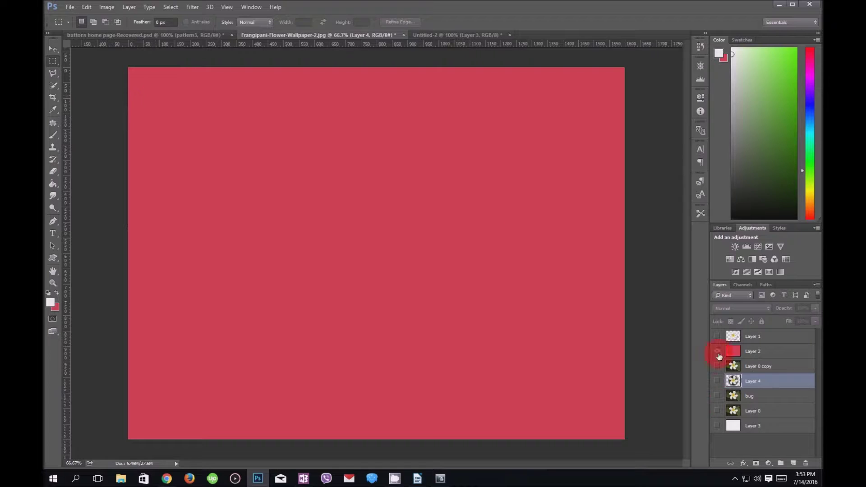
left_click_drag(266, 95, 404, 142)
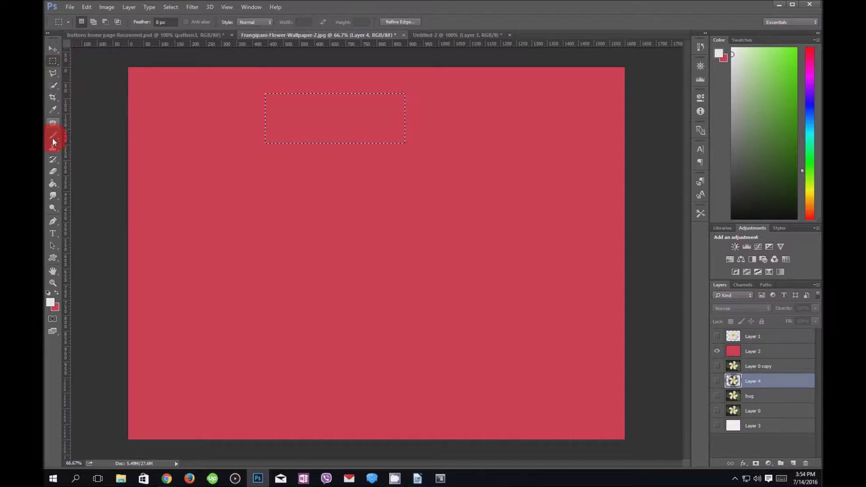
Fill the rectangular selection on Layer 2 with the off-white foreground colour using the Paint Bucket, and deselect.
left_click(52, 183)
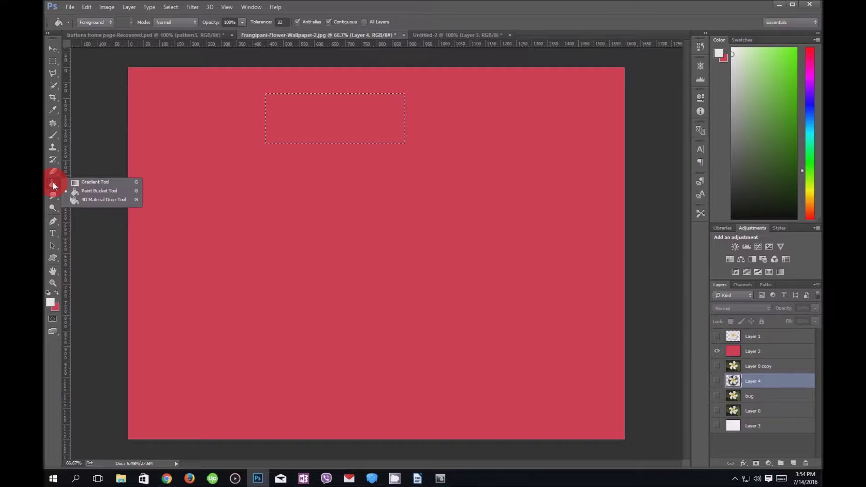
left_click(73, 192)
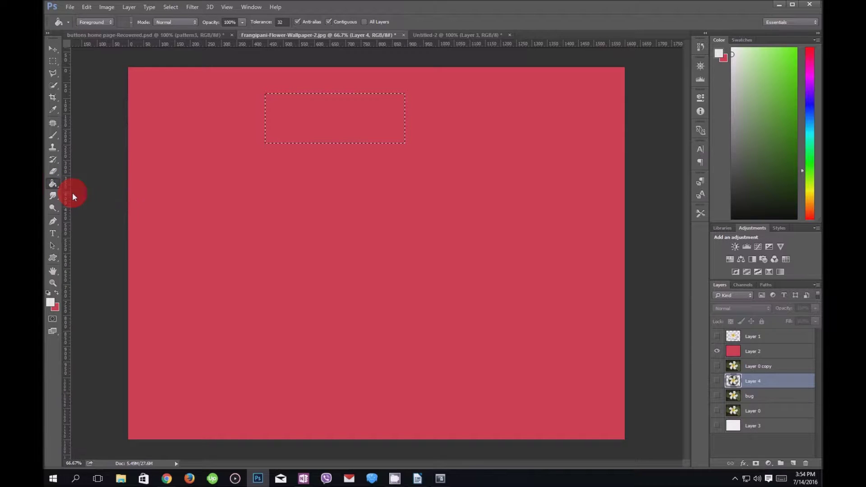
left_click(56, 293)
left_click(56, 292)
left_click(56, 292)
left_click(56, 294)
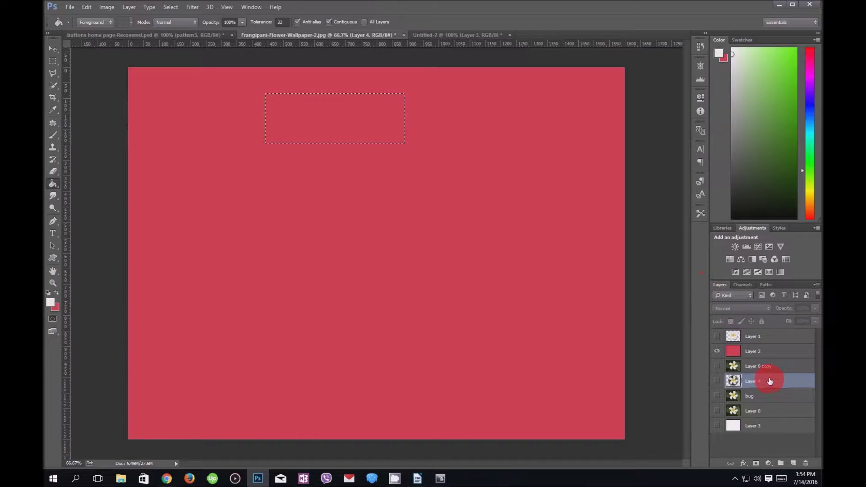
left_click(768, 355)
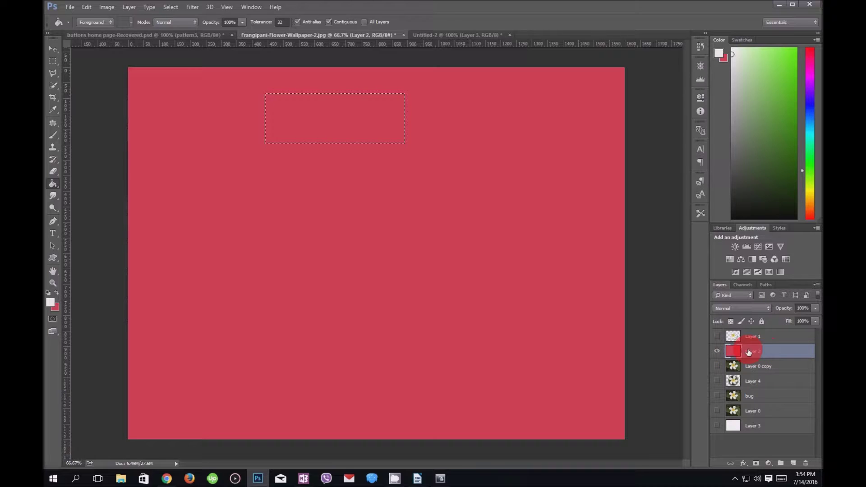
left_click(339, 109)
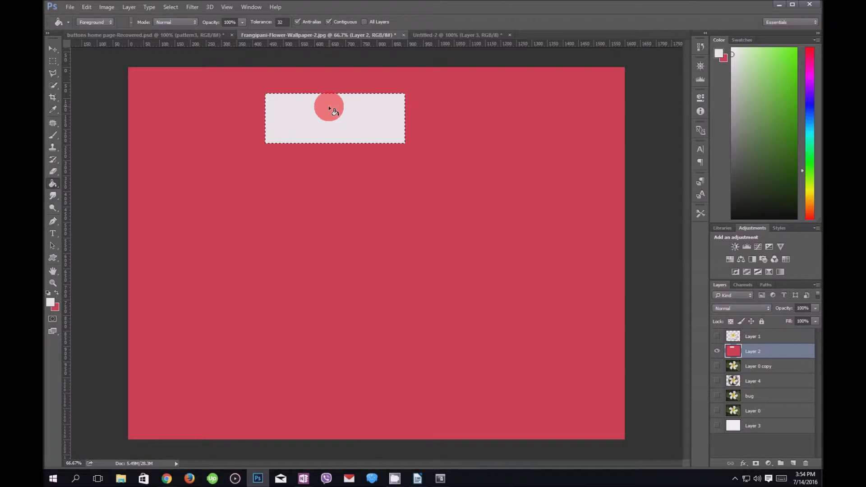
key("ctrl+d")
Add the horizontal text "welcome" starting over the off-white rectangle.
left_click(51, 233)
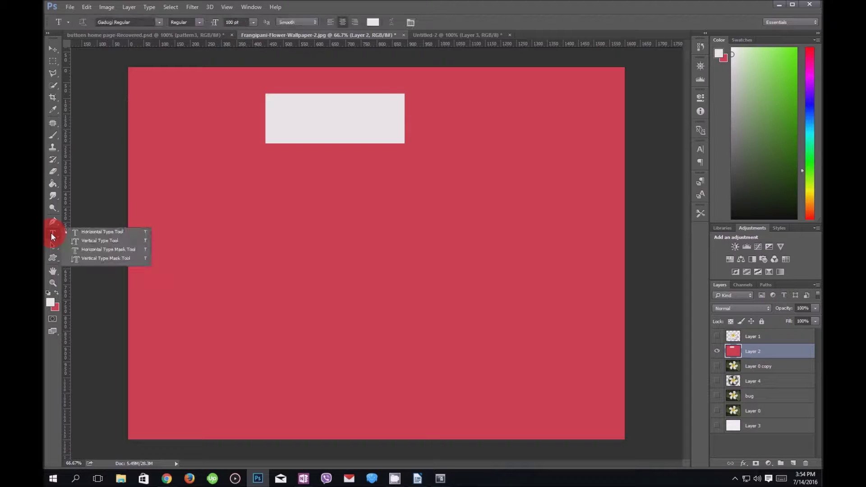
left_click(102, 232)
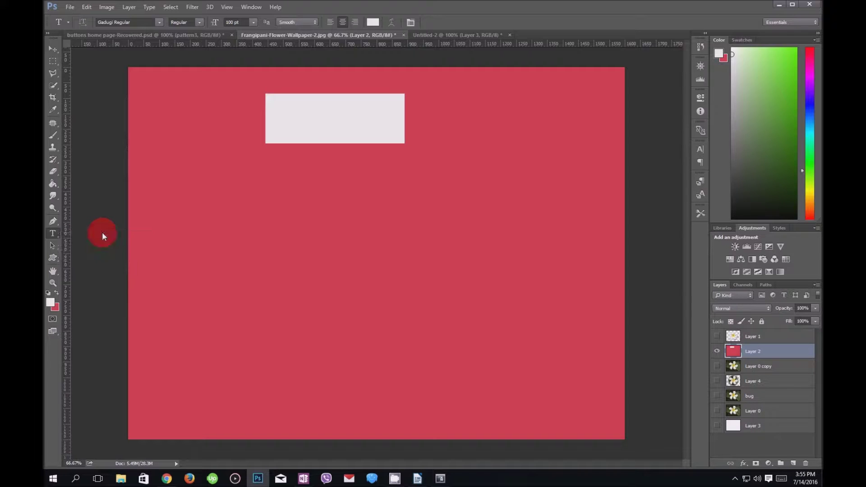
left_click(285, 117)
type("hel")
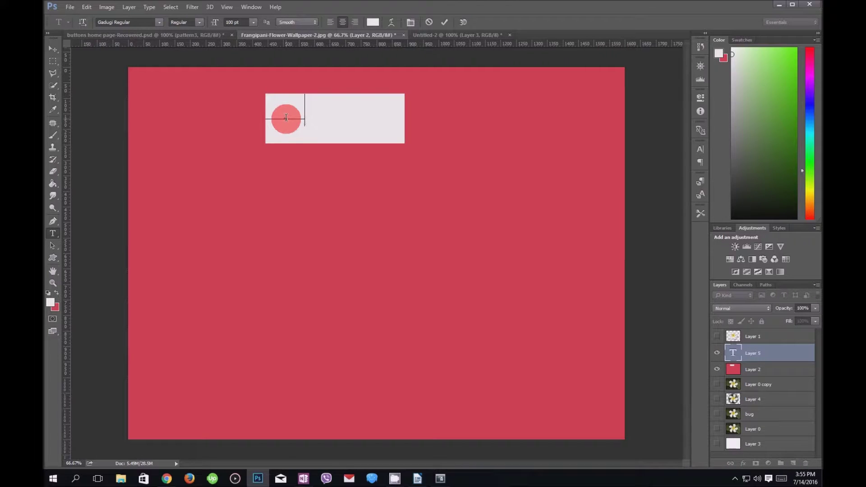
type("l")
key("BackSpace")
key("BackSpace")
key("BackSpace")
key("BackSpace")
type("welcome")
type("e")
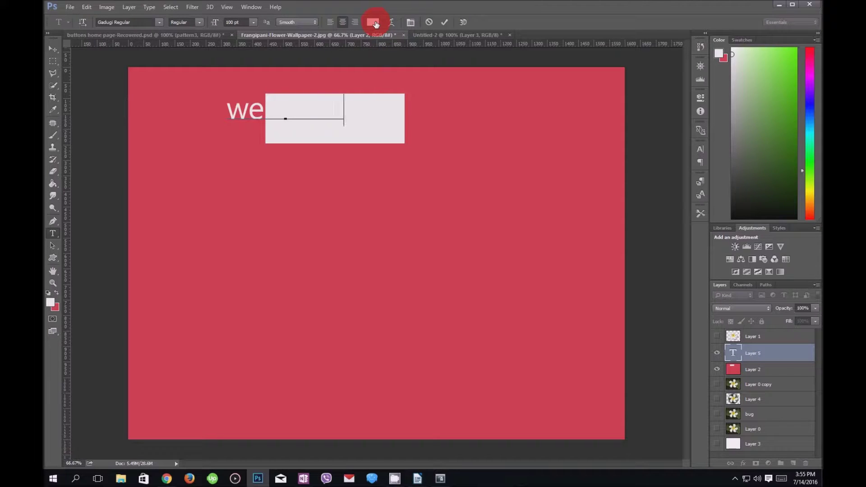
Change the colour of the whole word "welcome" to blue, hex 4f62f2.
left_click_drag(346, 114, 228, 109)
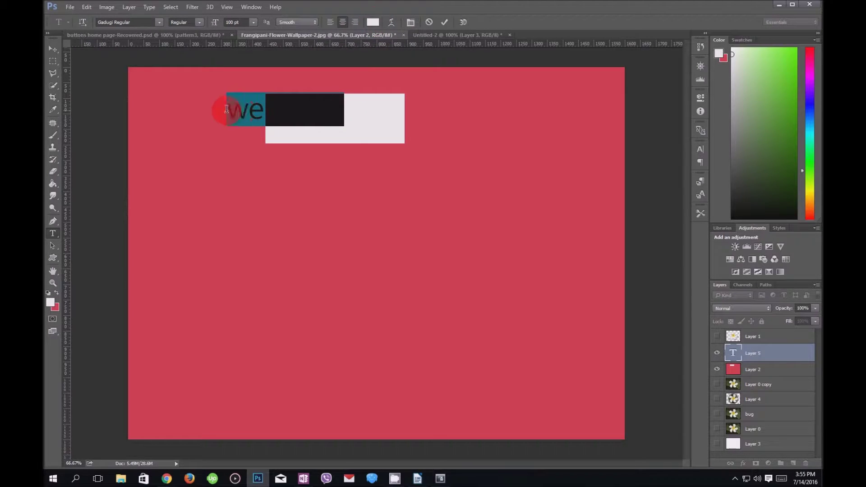
left_click(372, 22)
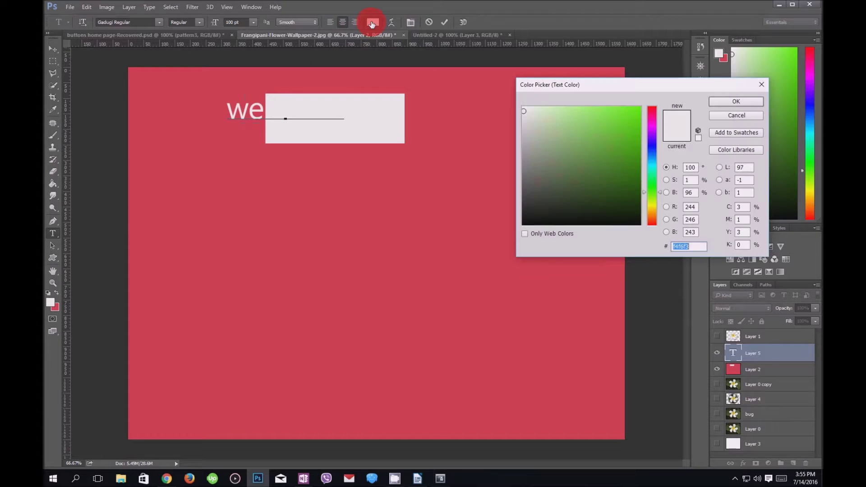
left_click(626, 116)
left_click_drag(618, 155, 580, 192)
left_click(650, 148)
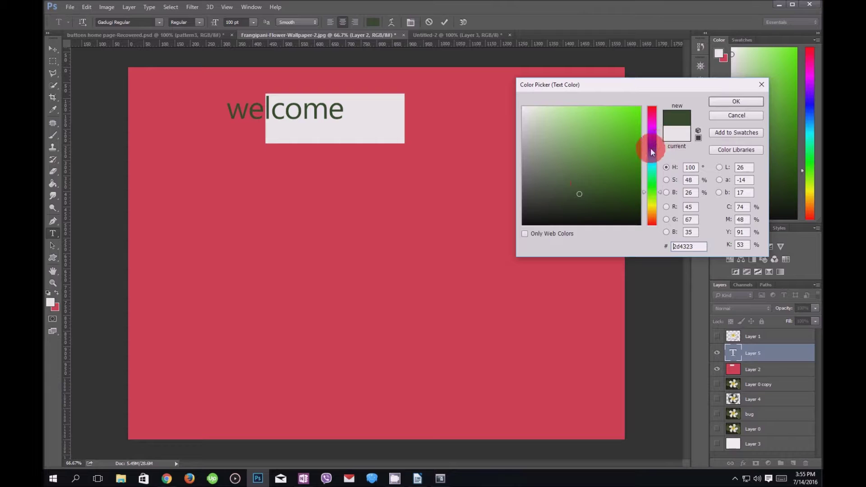
left_click(611, 121)
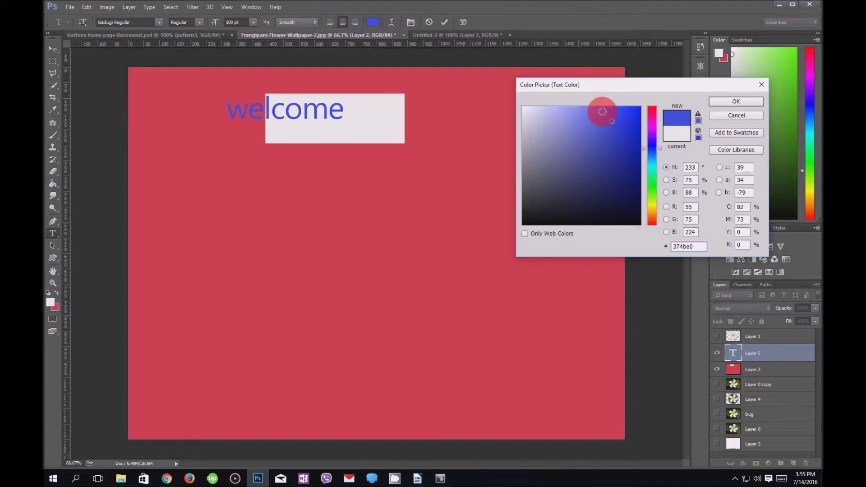
left_click(602, 113)
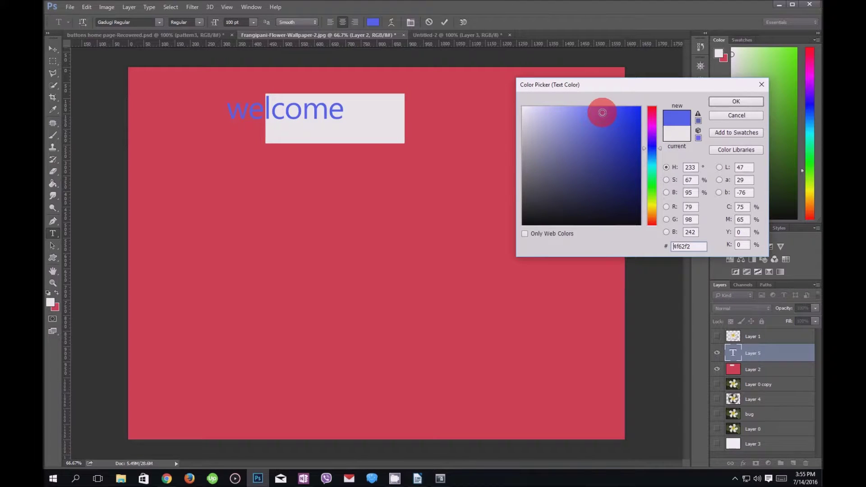
left_click(727, 101)
Commit the "welcome" text and move it so it sits centred inside the off-white rectangle.
left_click(312, 118)
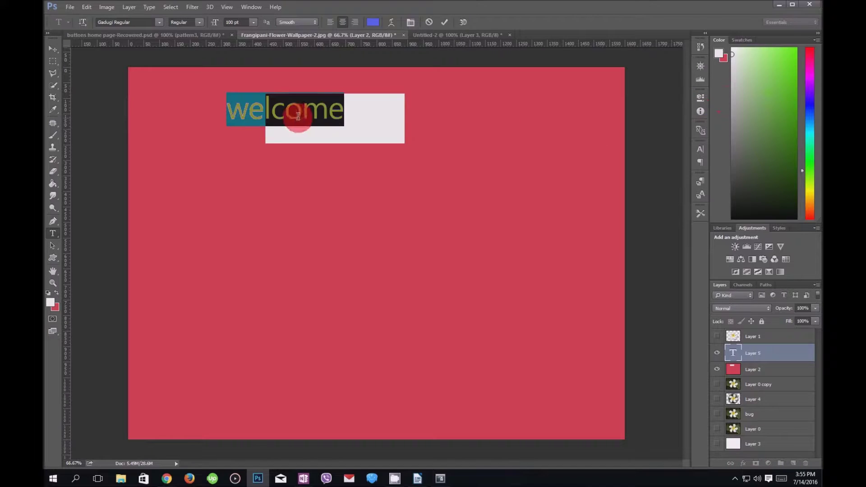
key("ctrl+Return")
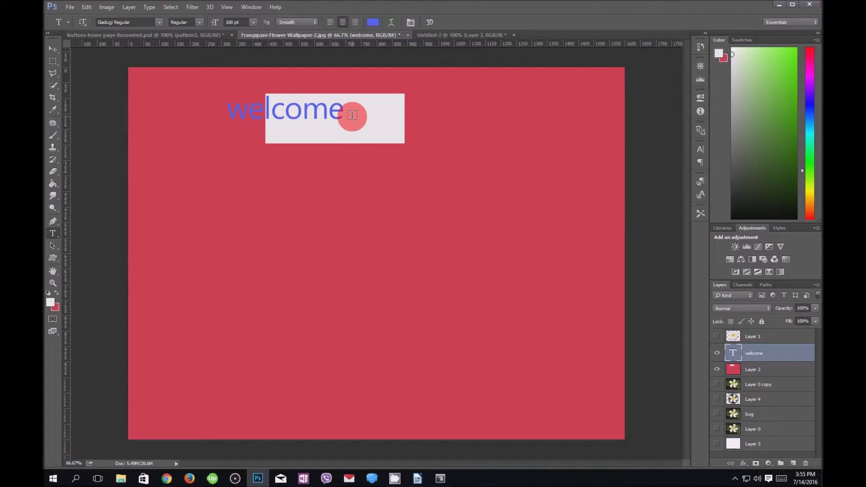
left_click(52, 48)
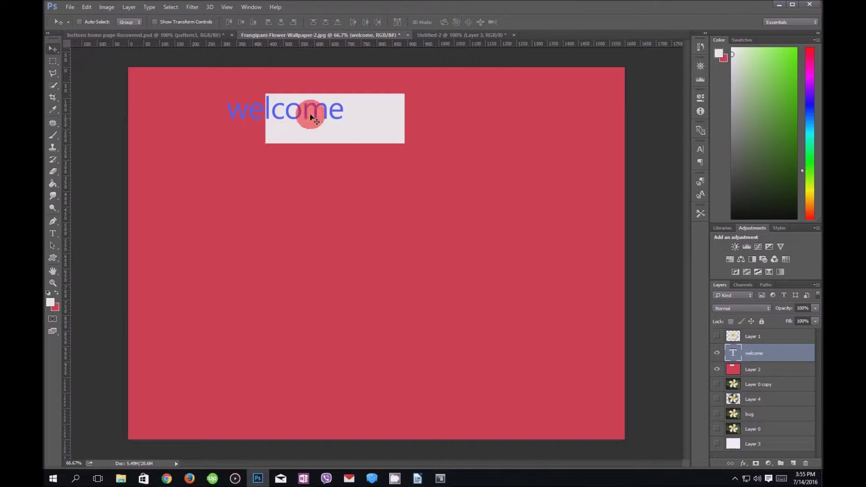
left_click_drag(288, 113, 334, 119)
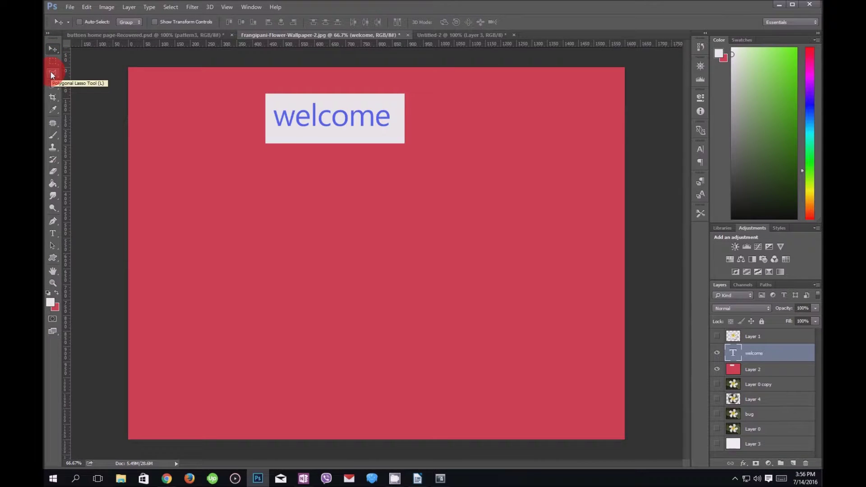
Hide the welcome text layer and Layer 2, and show the Layer 0 copy flower image.
left_click(717, 355)
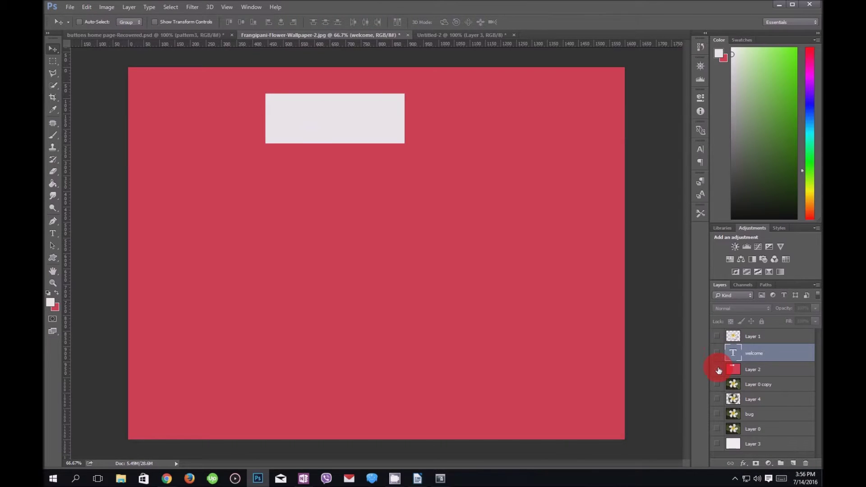
left_click(718, 369)
left_click(717, 385)
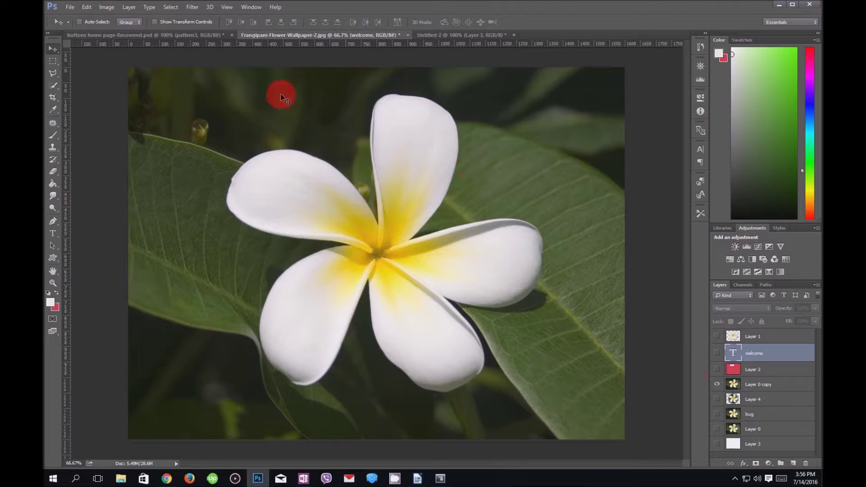
Draw a loose freehand selection around the whole flower with the regular Lasso tool.
left_click(52, 74)
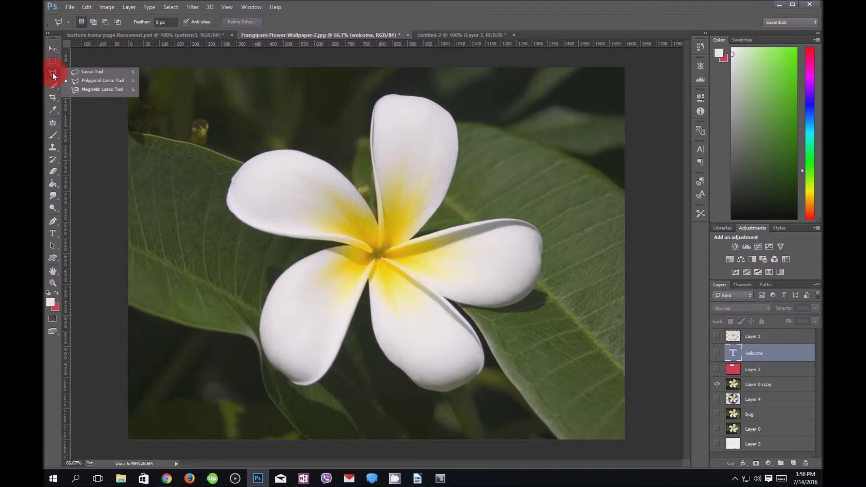
left_click(82, 71)
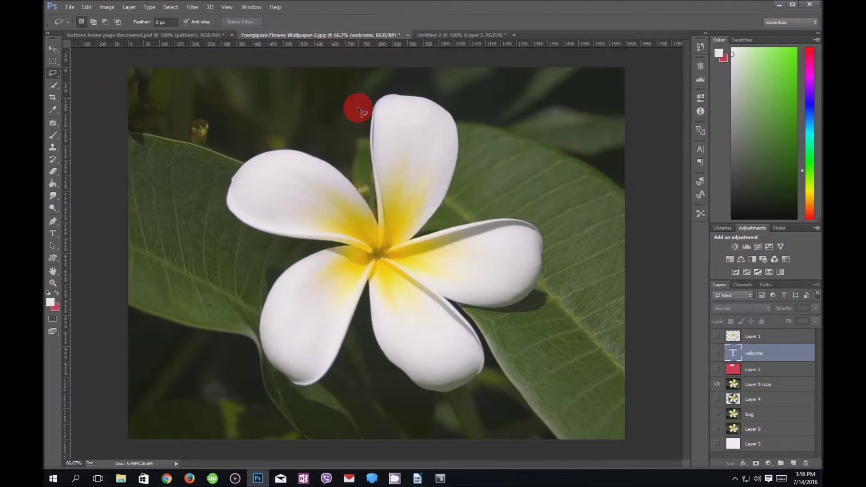
left_click_drag(387, 84, 287, 110)
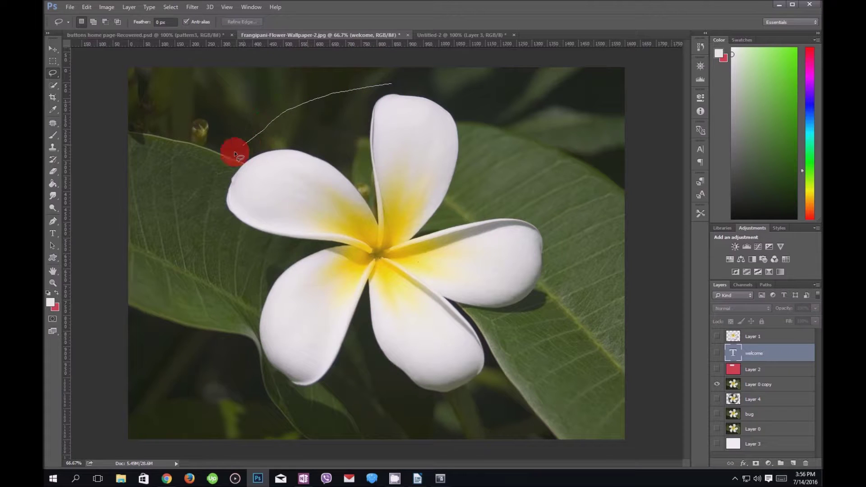
mouse_move(212, 201)
left_mouse_down()
mouse_move(217, 270)
mouse_move(238, 349)
mouse_move(275, 395)
mouse_move(394, 406)
mouse_move(501, 386)
left_mouse_up()
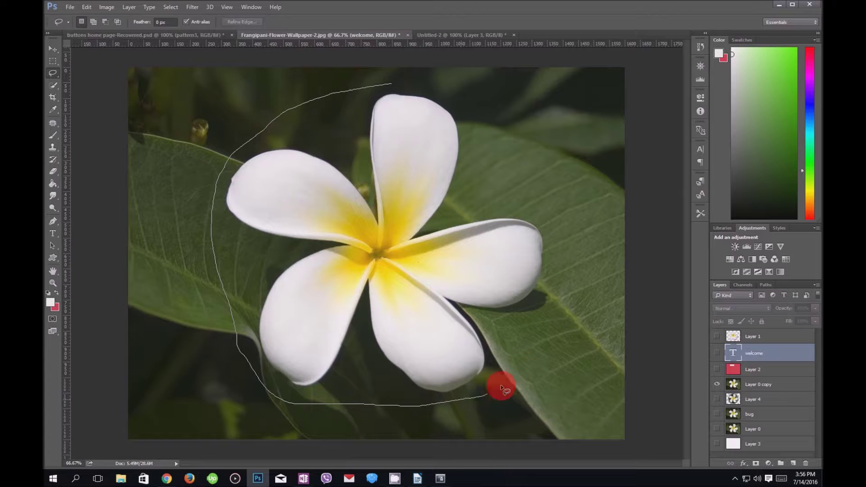
left_click_drag(560, 302, 525, 152)
left_click_drag(465, 100, 373, 82)
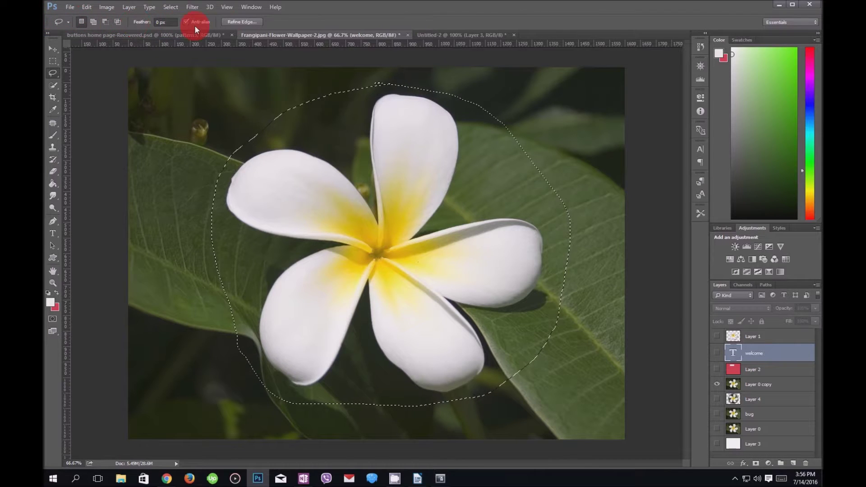
Preview a feathered edge on the lasso selection in Refine Edge, and cancel the refinement.
left_click(240, 21)
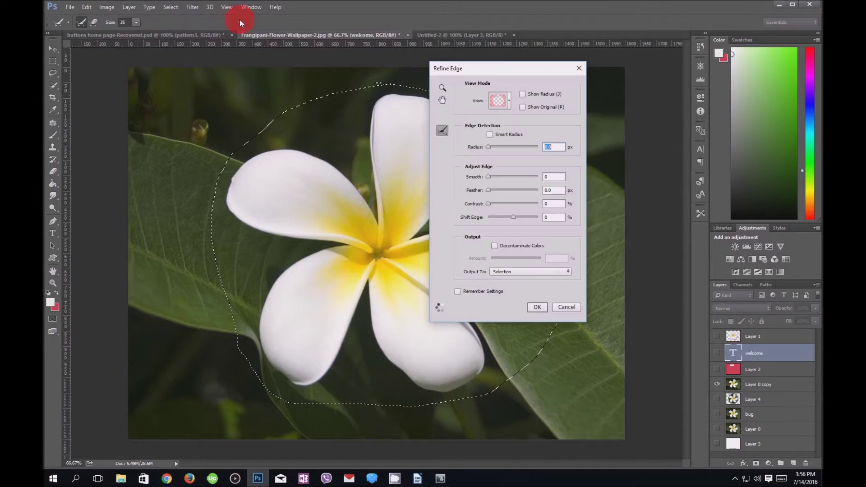
left_click_drag(488, 191, 516, 191)
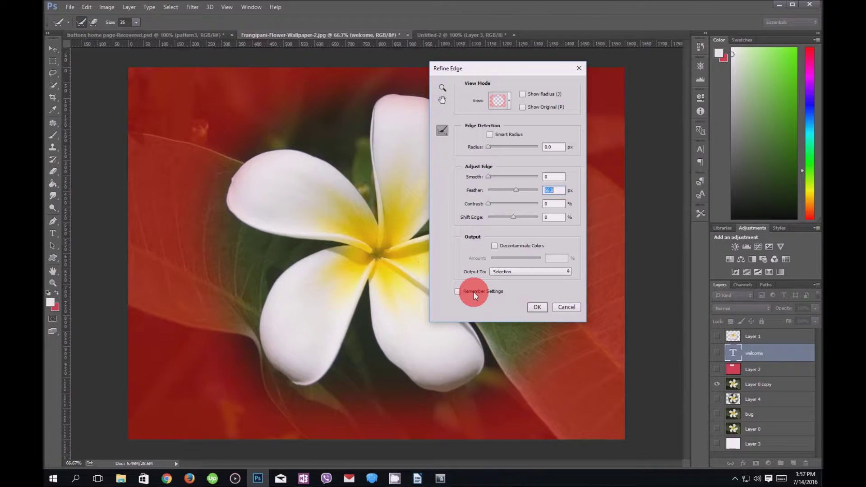
left_click(566, 307)
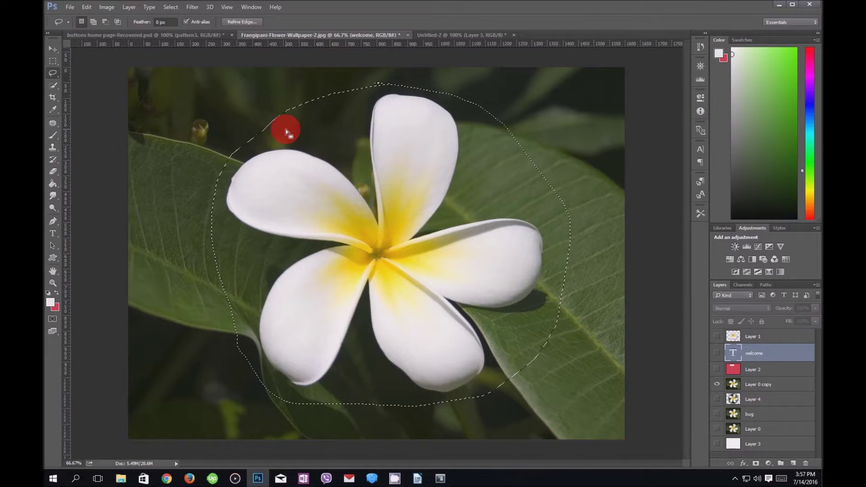
Switch to the Magnetic Lasso tool, clear the flower selection and reset the foreground and background colours to default.
left_click(54, 75)
mouse_move(54, 77)
left_mouse_down()
mouse_move(91, 79)
mouse_move(93, 88)
left_mouse_up()
left_click(188, 100)
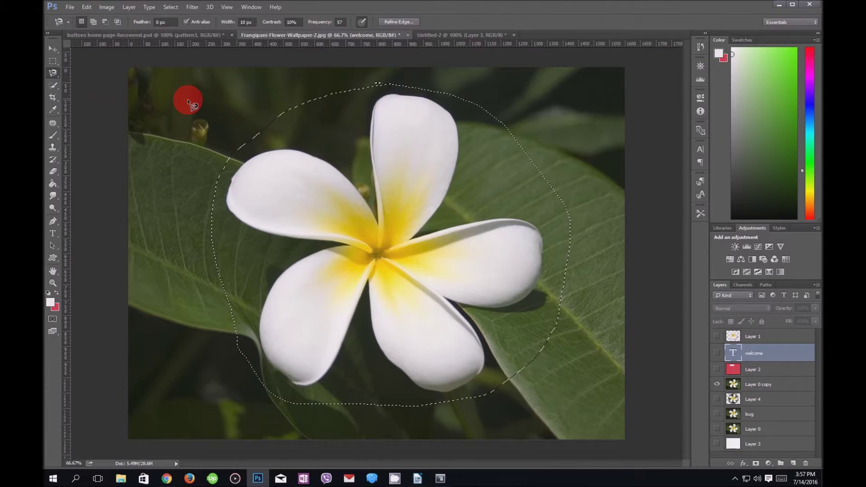
key("d")
left_click(378, 221)
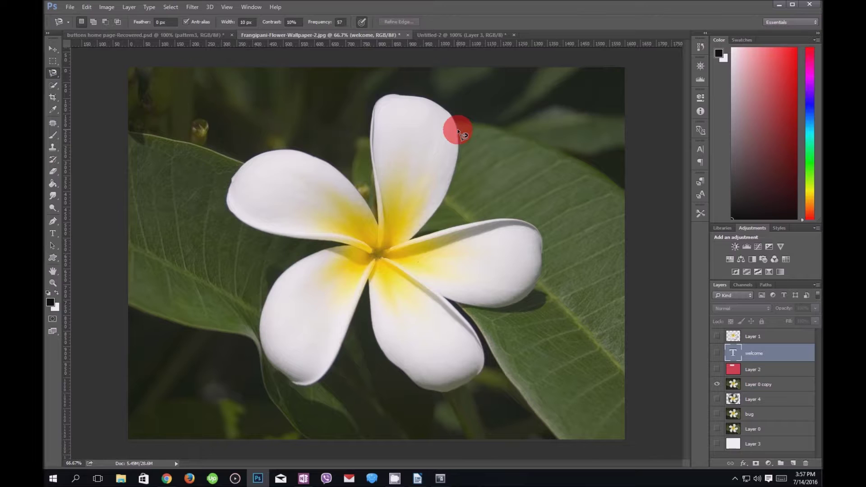
Try tracing the petal edges with the Magnetic Lasso from the upper petal around to the lower one, cancel the trace and switch to the Move tool.
left_click_drag(458, 130, 461, 167)
mouse_move(448, 193)
left_mouse_down()
mouse_move(410, 241)
mouse_move(500, 222)
mouse_move(535, 228)
mouse_move(544, 260)
mouse_move(532, 297)
mouse_move(493, 311)
mouse_move(444, 298)
mouse_move(471, 319)
mouse_move(491, 354)
mouse_move(483, 346)
mouse_move(482, 373)
mouse_move(448, 390)
mouse_move(407, 379)
mouse_move(386, 357)
mouse_move(368, 311)
mouse_move(370, 282)
mouse_move(350, 319)
mouse_move(359, 316)
mouse_move(352, 344)
left_mouse_up()
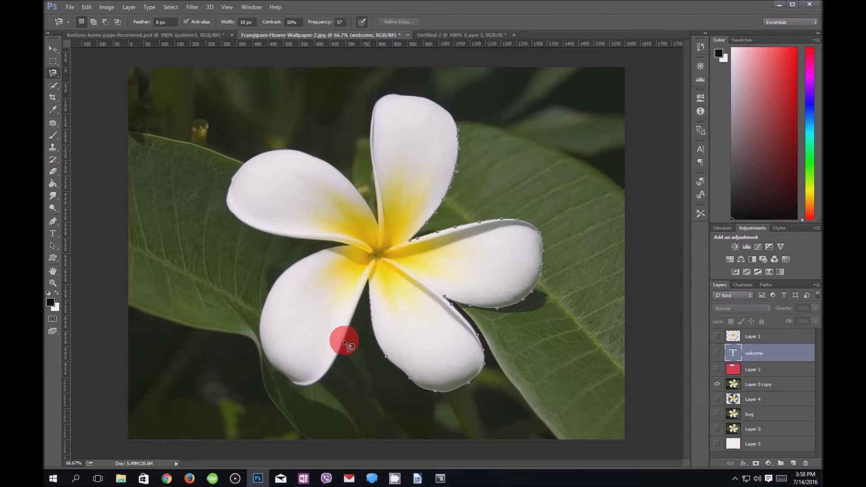
key("Escape")
key("v")
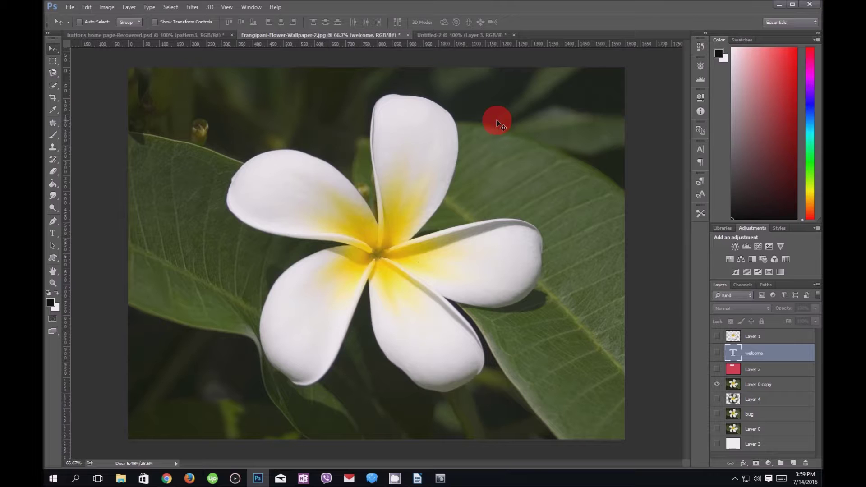
Crop the image on all four sides closely around the flower with the Crop tool, and undo the crop.
left_click(54, 123)
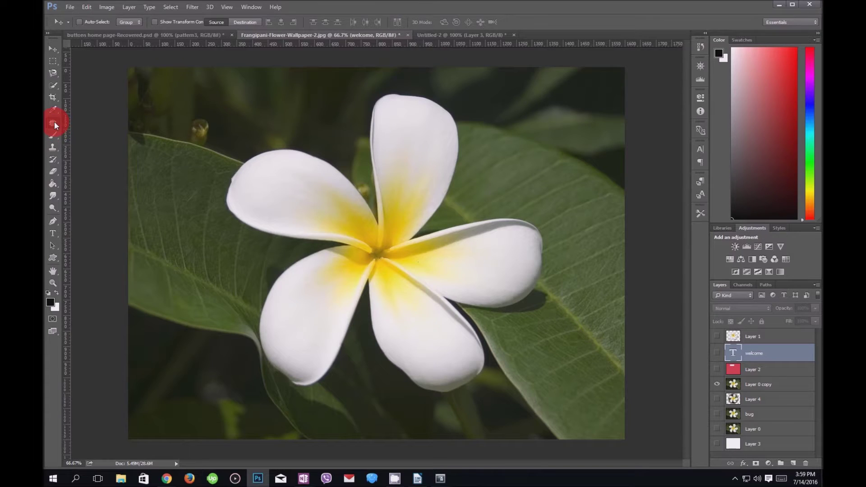
left_click(54, 107)
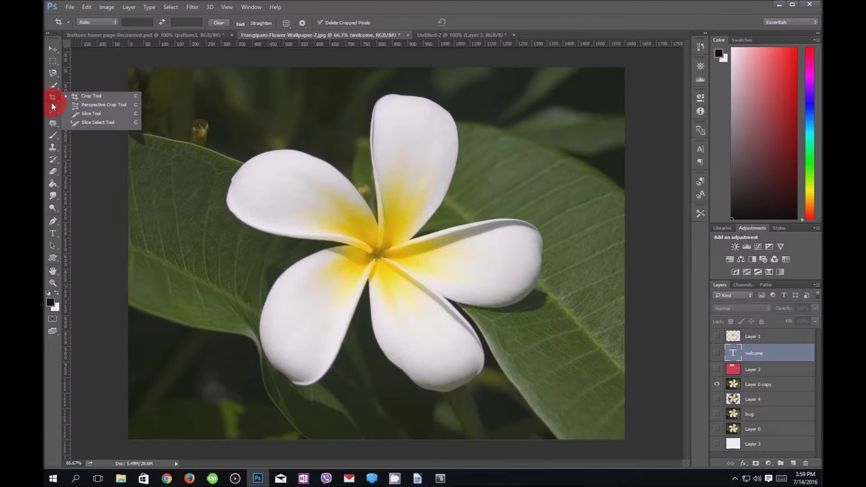
left_click(83, 96)
left_click_drag(128, 249, 176, 243)
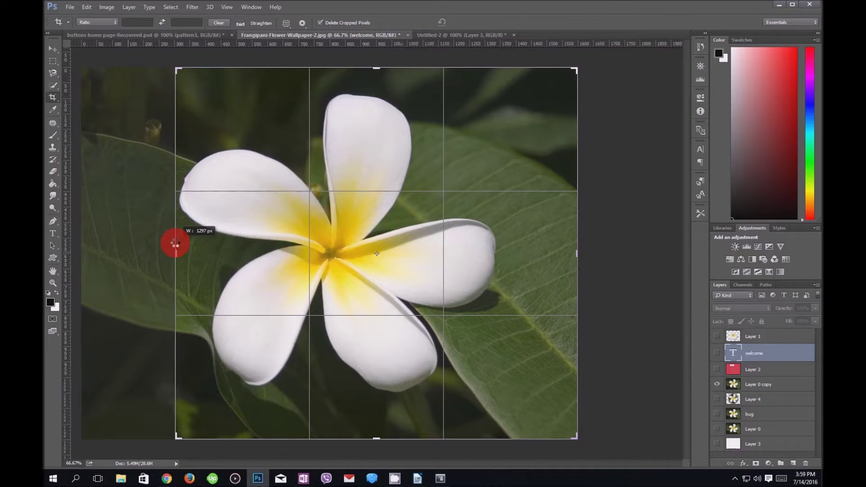
left_click_drag(381, 65, 402, 78)
left_click_drag(576, 242, 540, 248)
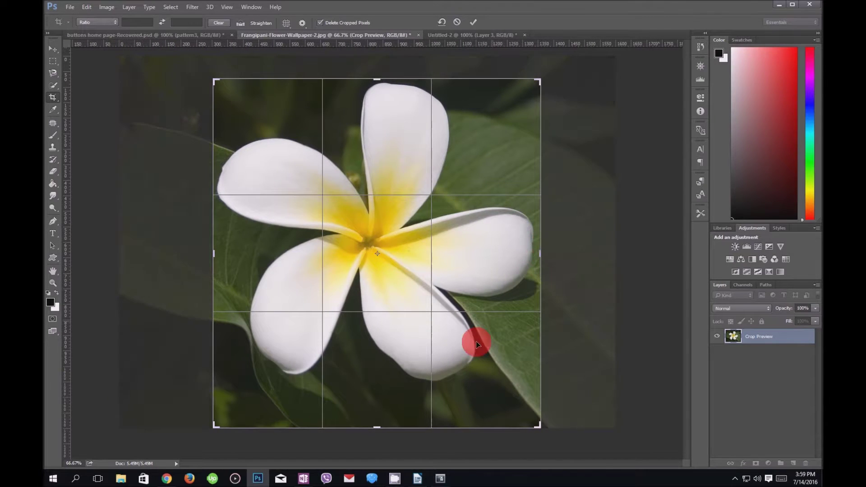
left_click_drag(373, 426, 377, 408)
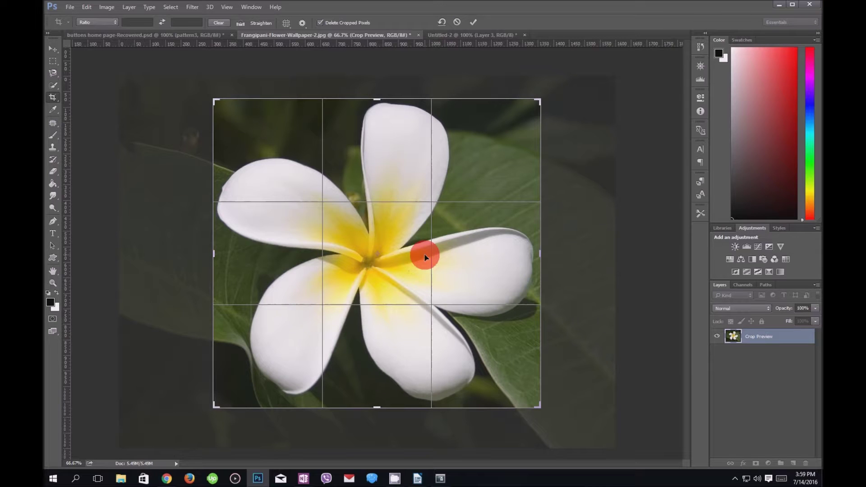
left_click(475, 22)
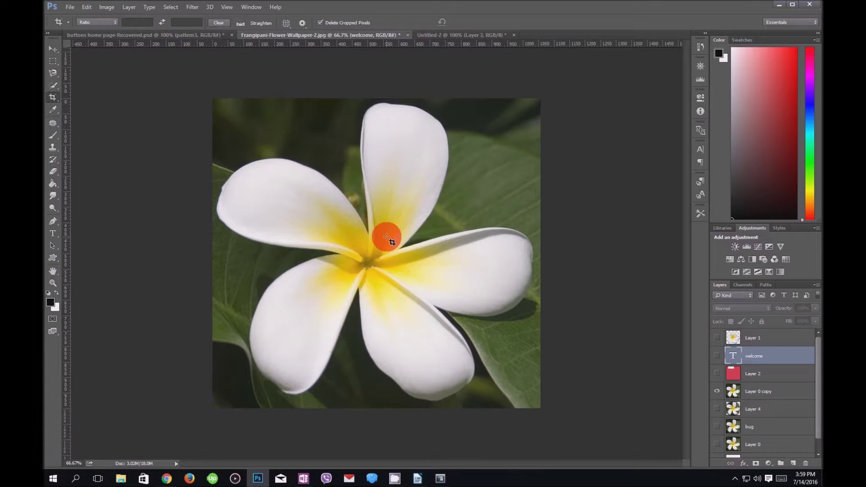
key("ctrl")
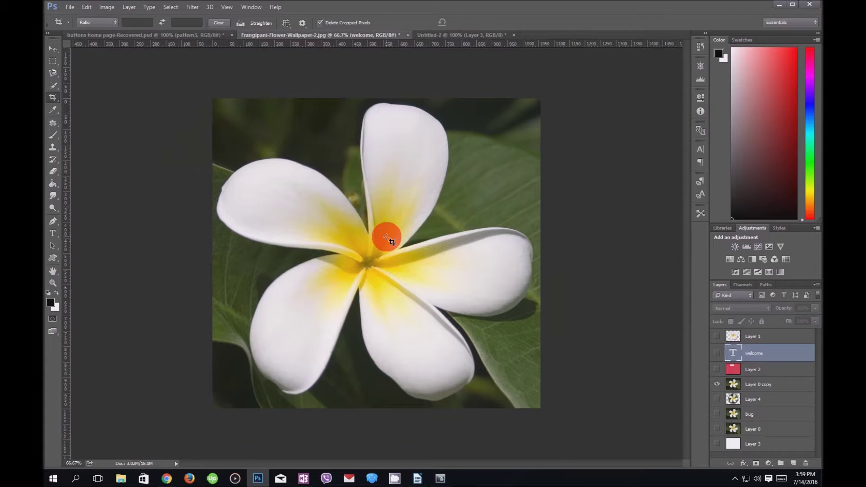
key("ctrl+z")
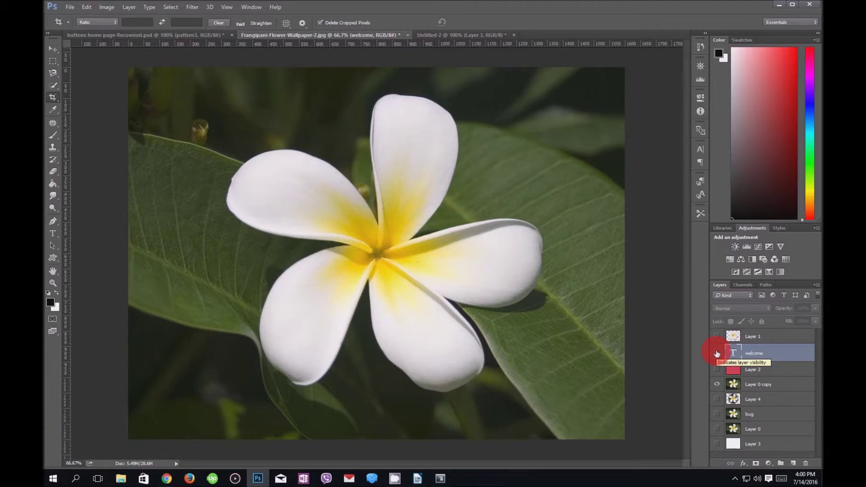
Hide Layer 0 copy, and show and select the bug layer.
left_click(717, 384)
left_click(716, 385)
left_click(716, 414)
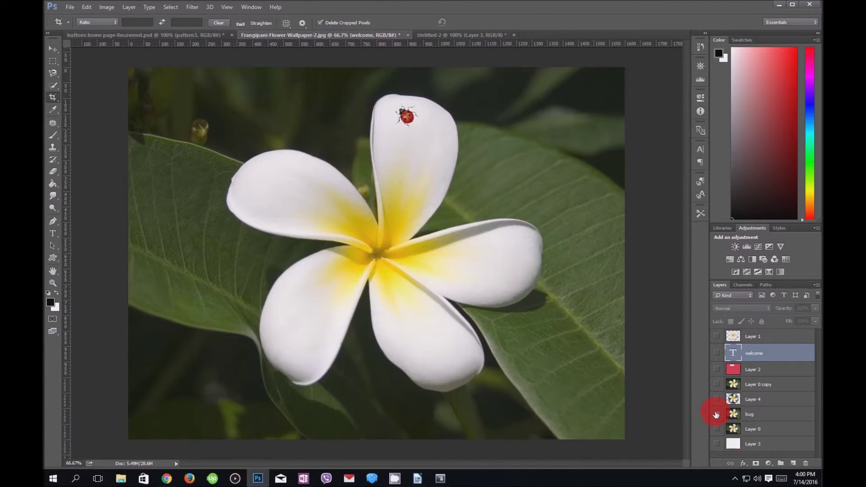
left_click(766, 414)
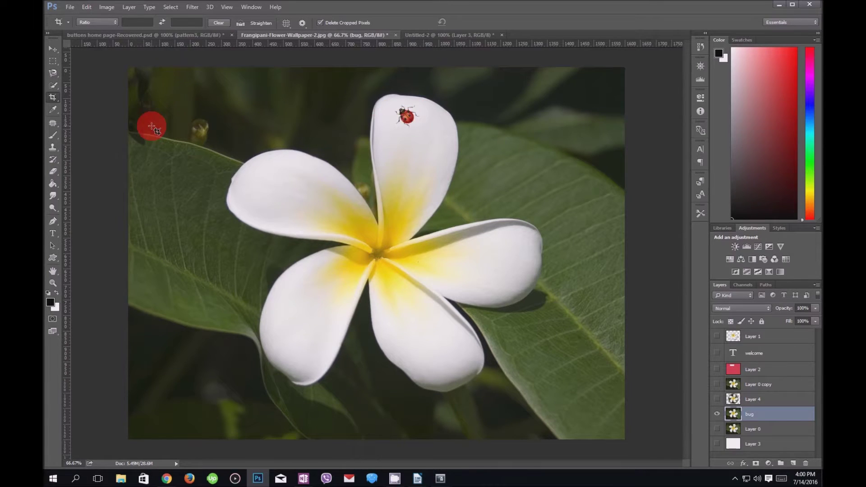
Outline the ladybug on the upper petal, including its legs, with the Patch tool.
left_click(53, 123)
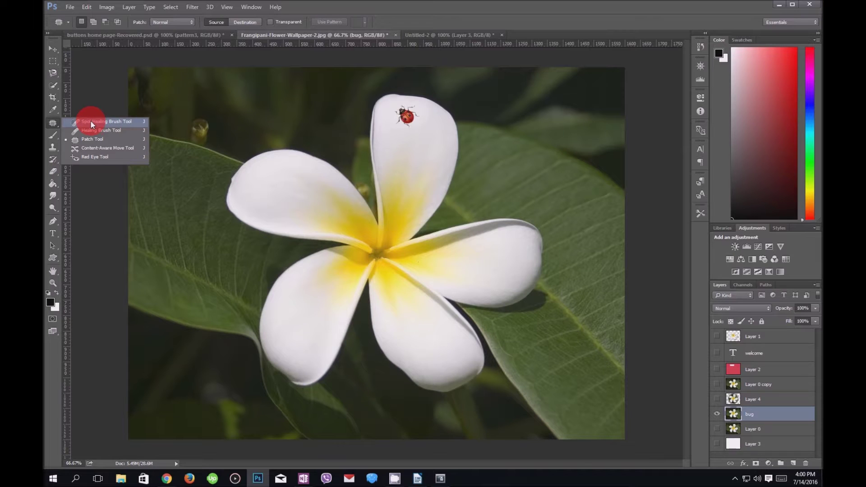
left_click(87, 139)
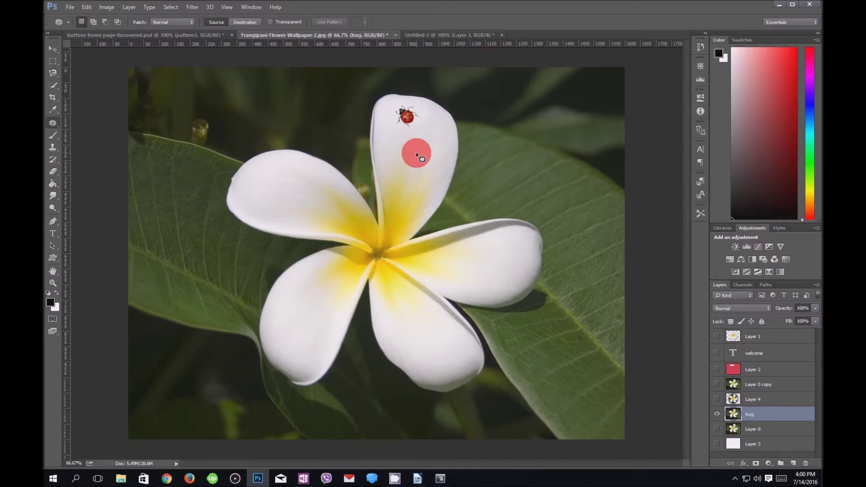
key("ctrl+plus")
key("ctrl+plus")
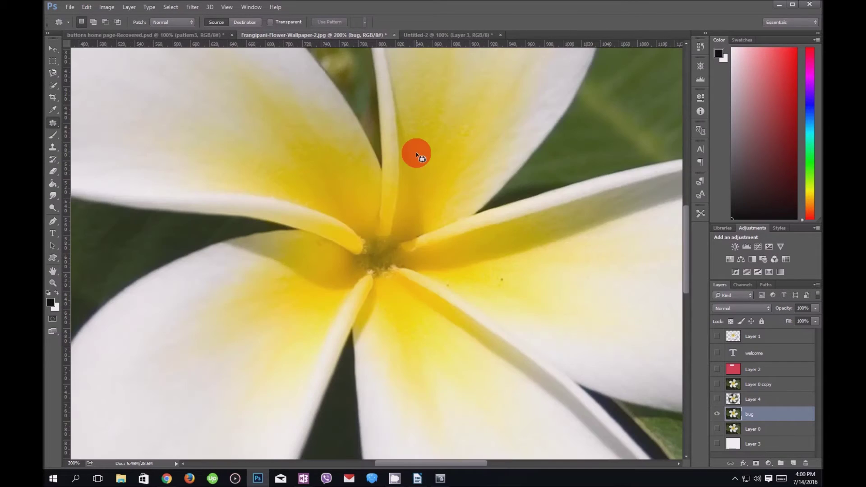
scroll(483, 174, "up", 5)
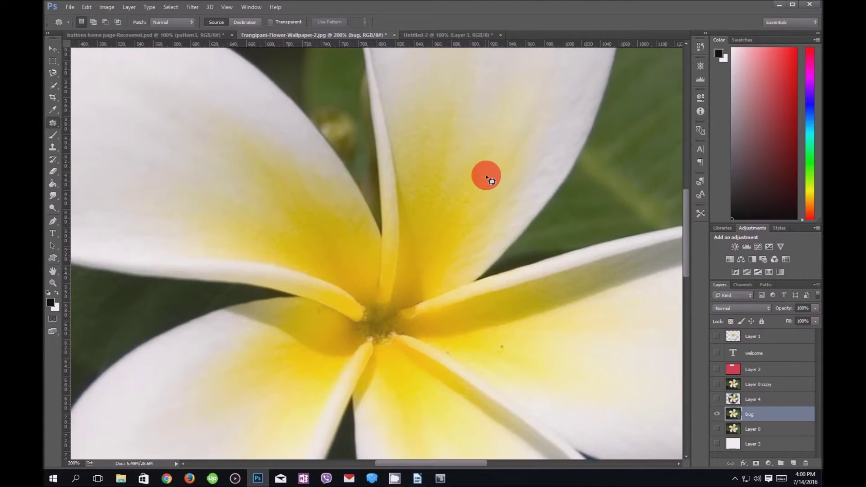
scroll(687, 205, "up", 8)
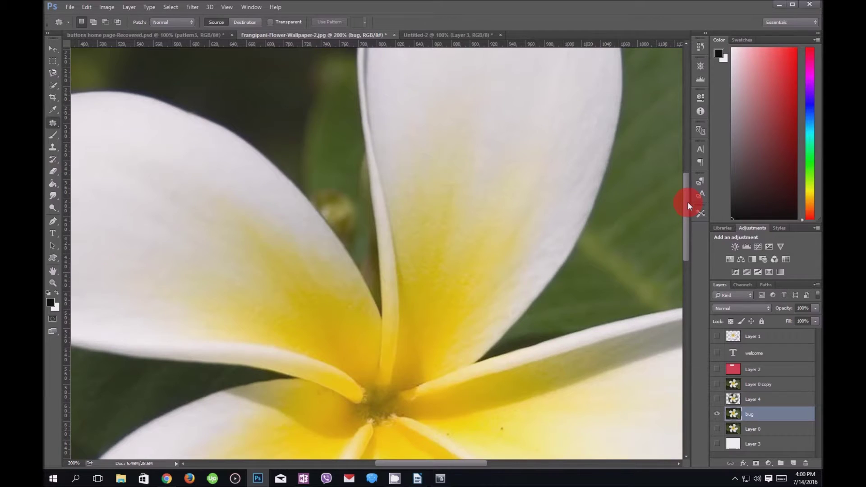
scroll(688, 201, "up", 8)
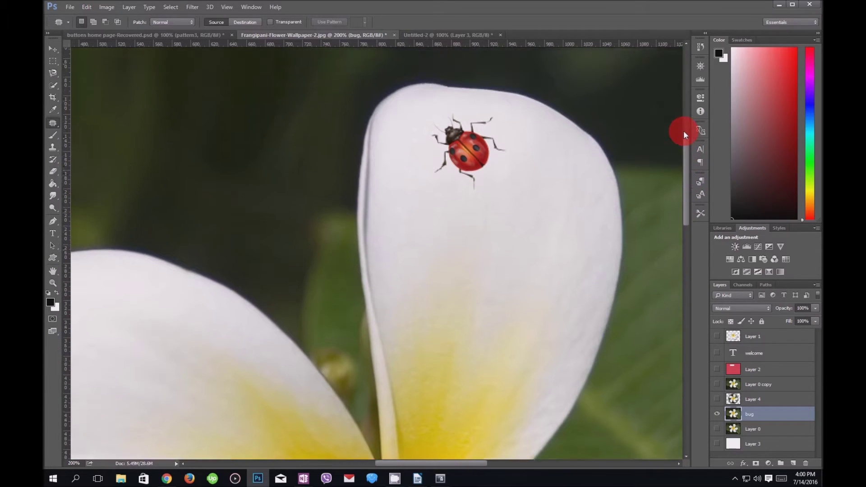
scroll(683, 131, "down", 2)
mouse_move(433, 86)
left_mouse_down()
mouse_move(497, 94)
mouse_move(494, 107)
mouse_move(510, 126)
mouse_move(474, 174)
mouse_move(453, 148)
mouse_move(431, 155)
mouse_move(438, 129)
mouse_move(425, 114)
mouse_move(434, 86)
left_mouse_up()
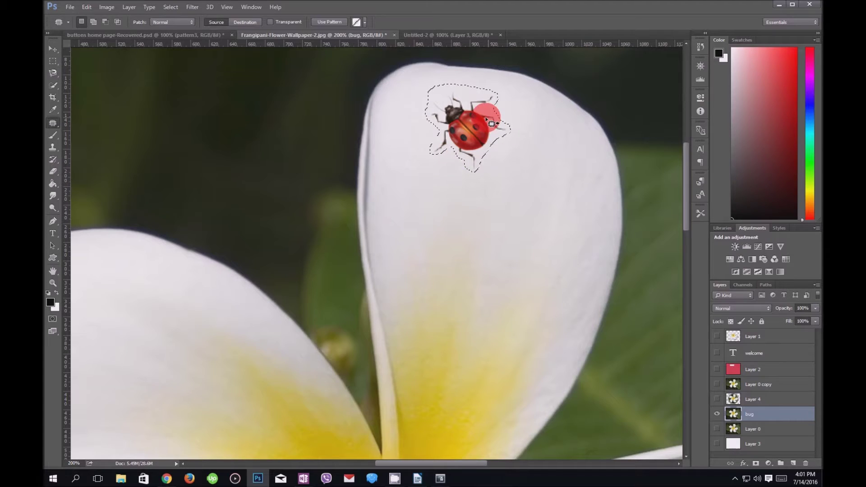
Patch the ladybug selection with clean petal texture, undo the patch and clear the selection.
left_click_drag(475, 126, 553, 158)
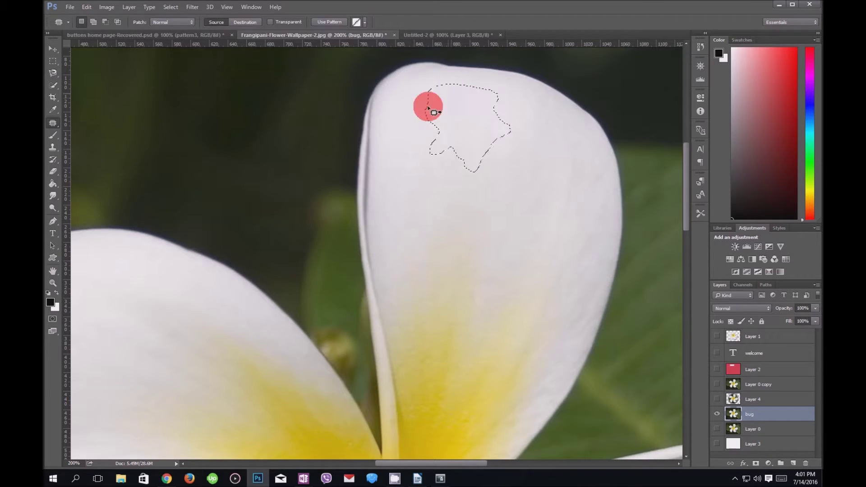
key("ctrl+d")
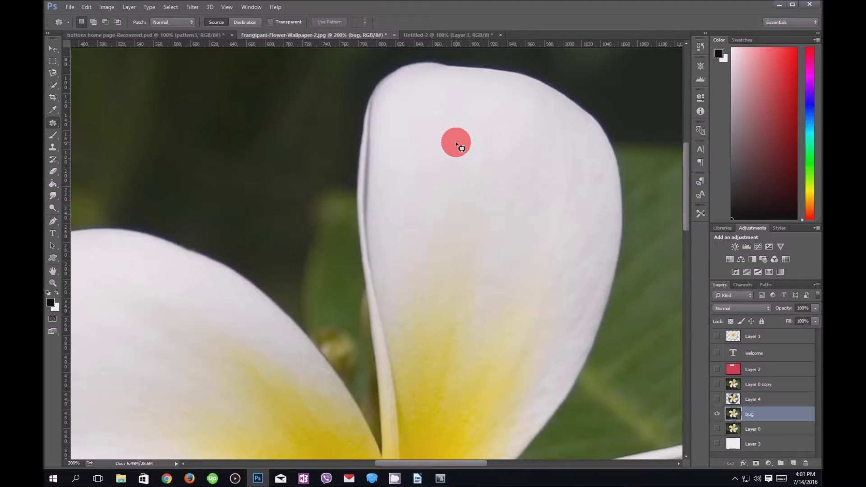
key("ctrl+z")
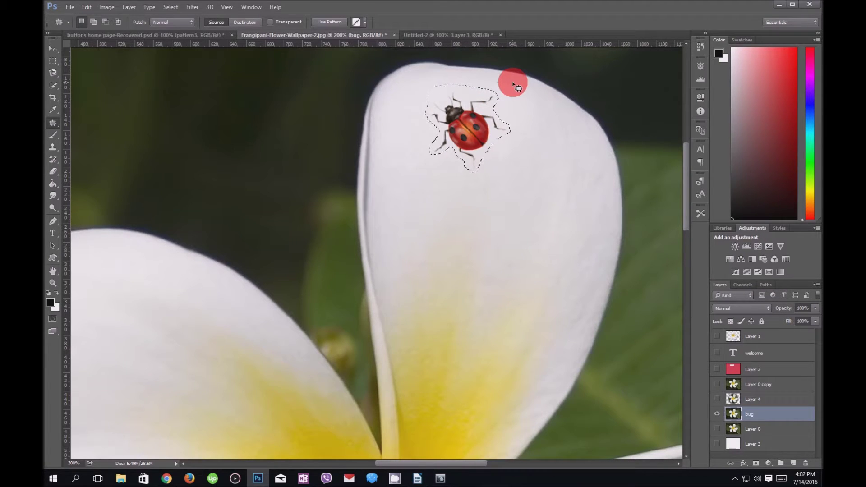
key("ctrl+d")
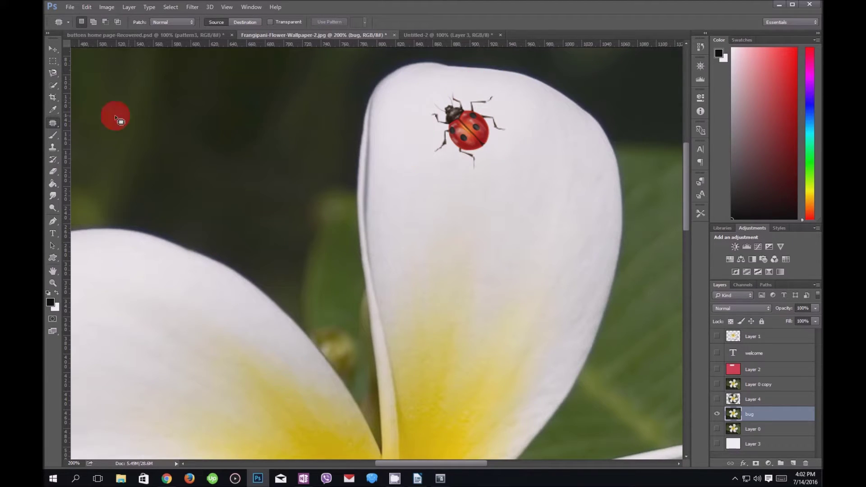
Switch to the Spot Healing Brush, inspect its brush settings and try setting a source point on the petal beside the ladybug.
right_click(53, 122)
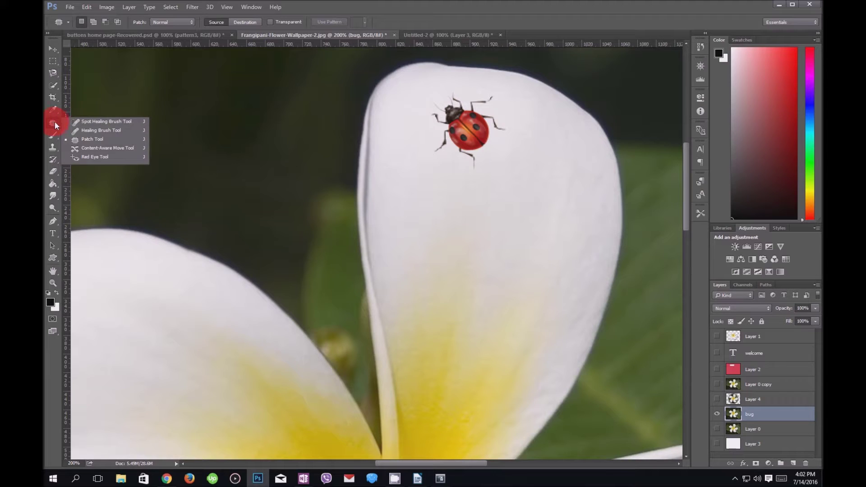
left_click(93, 122)
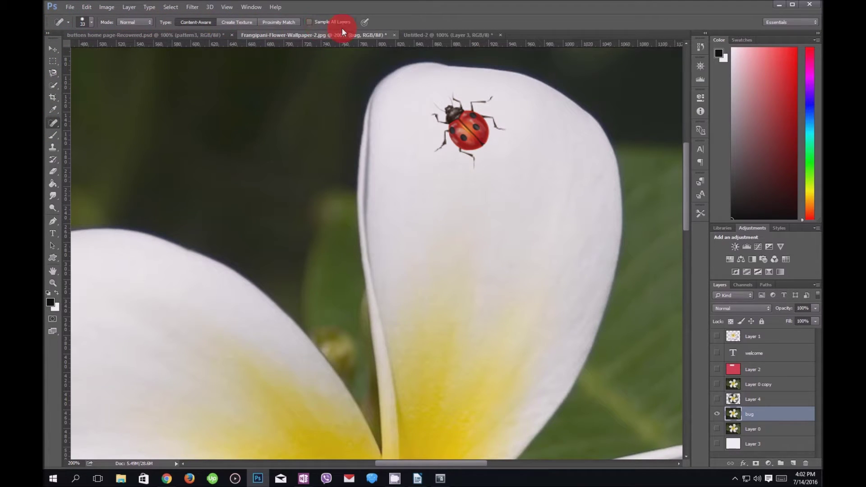
left_click(92, 22)
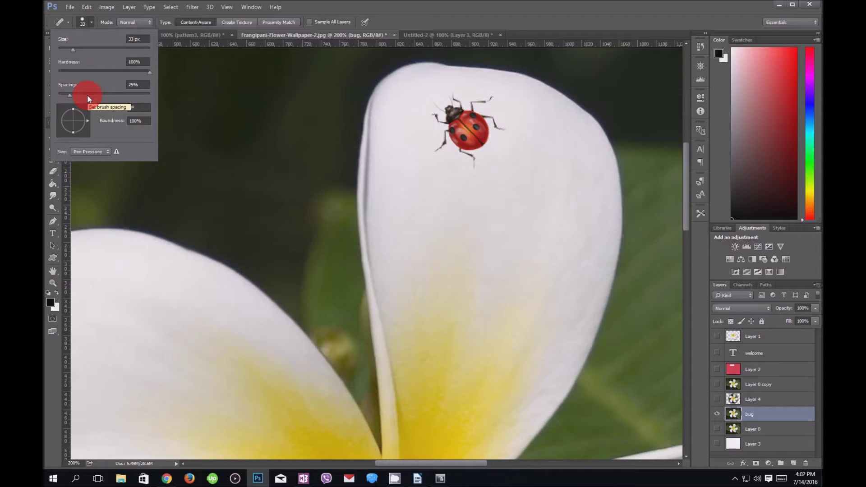
left_click(89, 23)
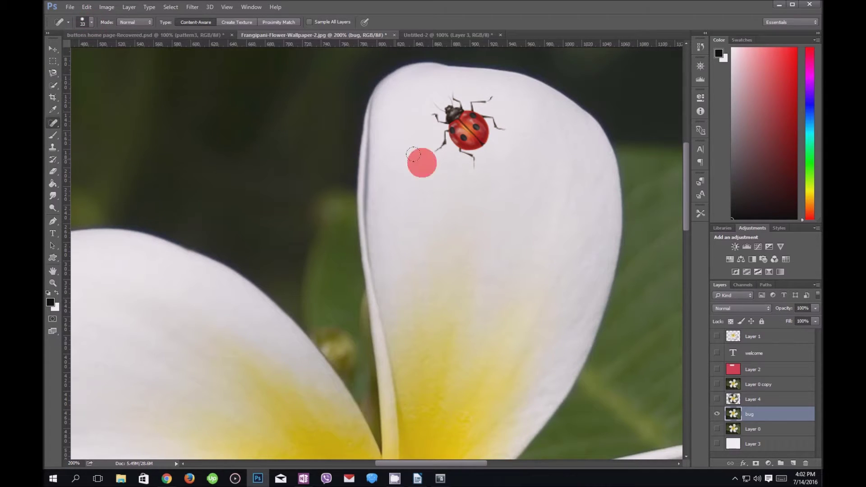
left_click(406, 122, "alt")
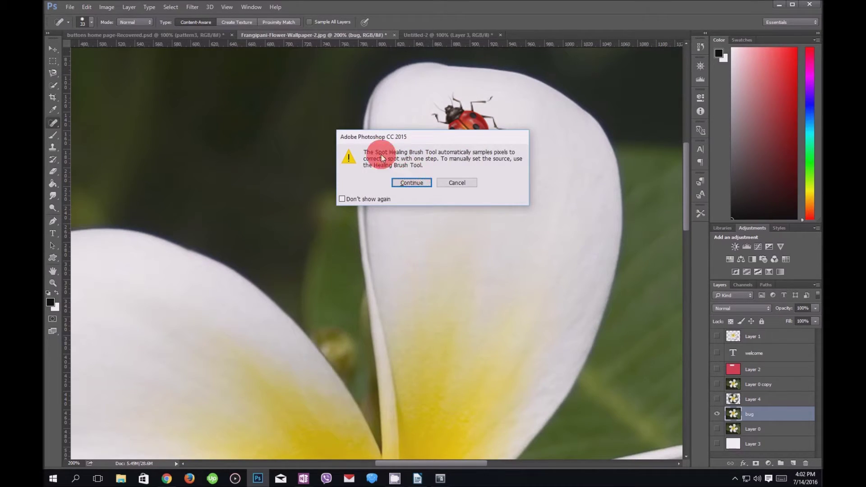
left_click(406, 183)
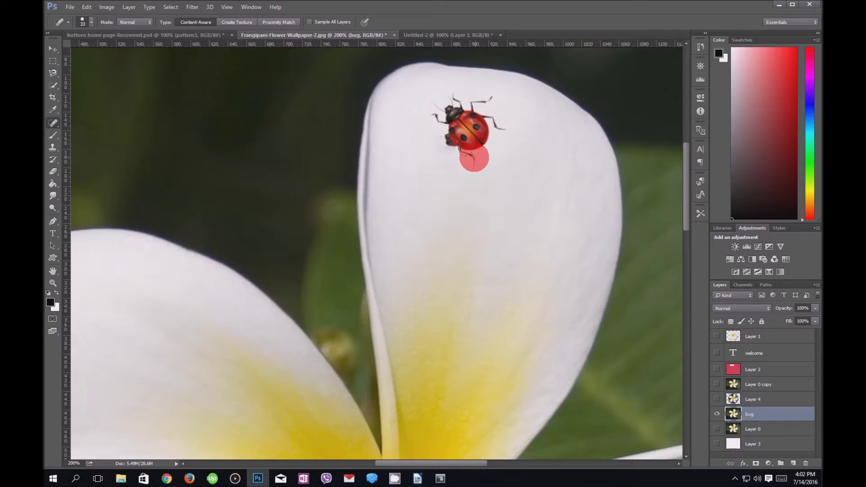
Paint over the ladybug's legs, body and remaining smudges with the Spot Healing Brush to remove it from the petal.
left_click(474, 148)
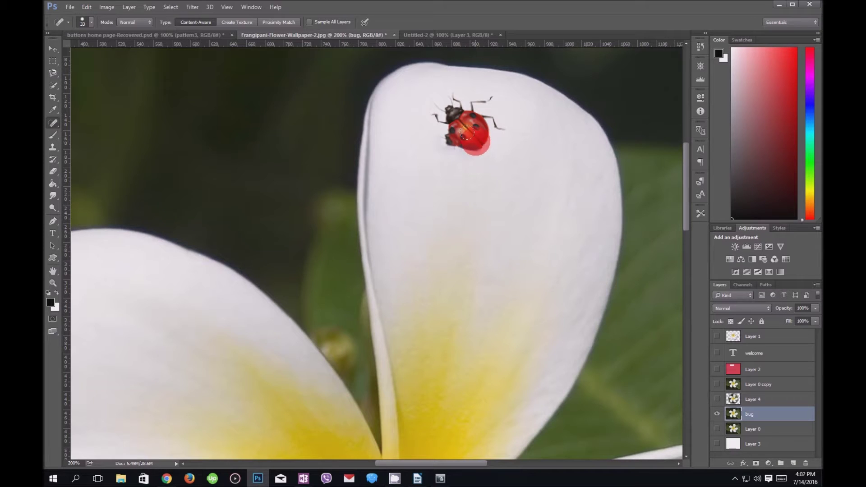
left_click_drag(470, 131, 494, 128)
left_click(494, 126)
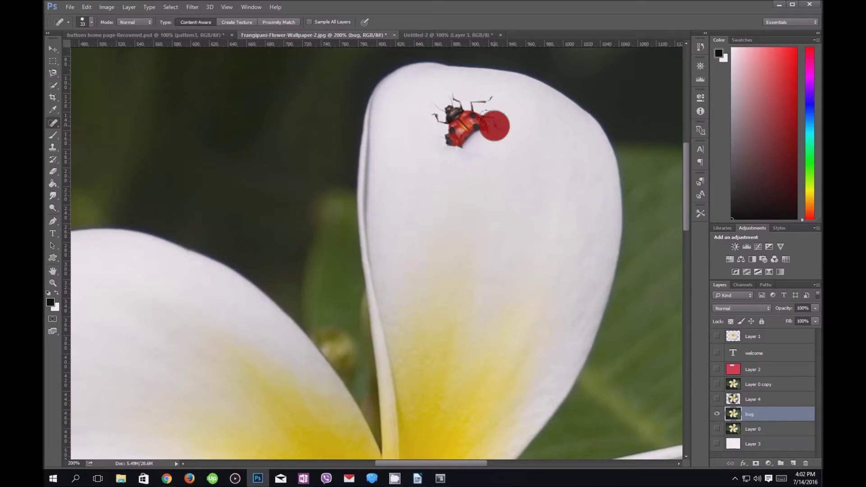
left_click(485, 106)
left_click_drag(467, 109, 448, 102)
left_click(449, 101)
left_click(438, 117)
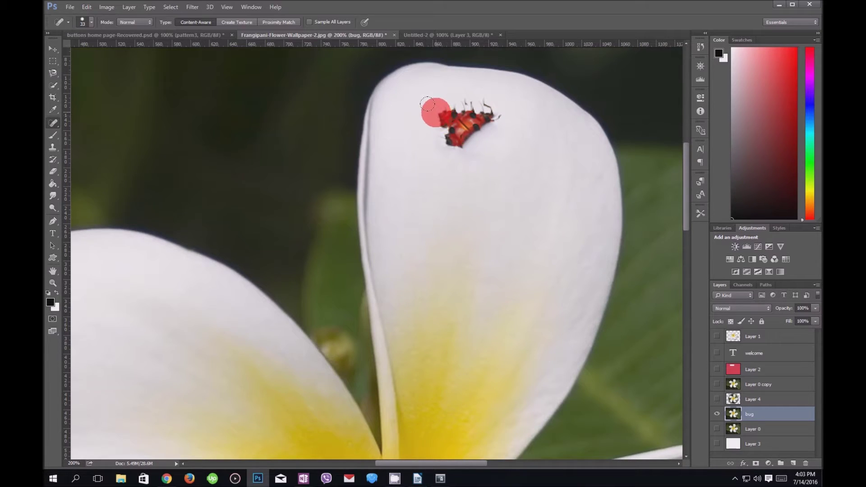
left_click_drag(427, 104, 450, 133)
mouse_move(433, 99)
left_mouse_down()
mouse_move(465, 117)
mouse_move(469, 108)
mouse_move(487, 114)
left_mouse_up()
left_click(460, 93)
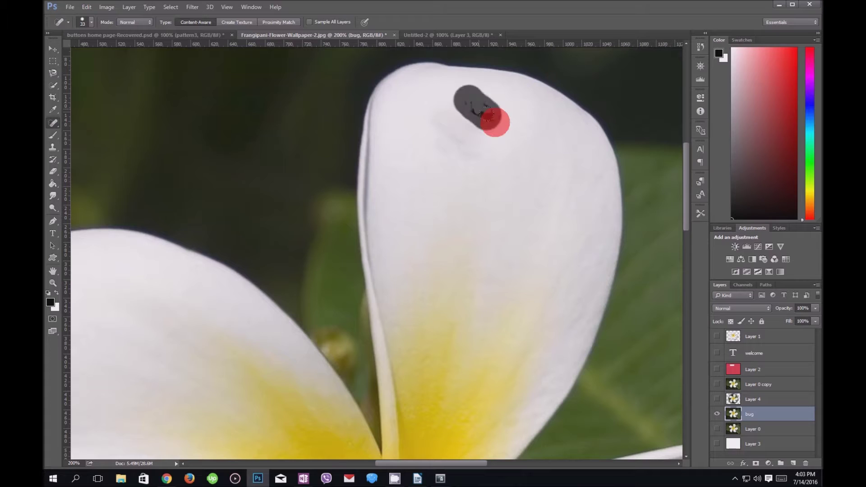
mouse_move(462, 161)
left_mouse_down()
mouse_move(468, 121)
mouse_move(446, 110)
left_mouse_up()
left_click_drag(436, 161, 430, 108)
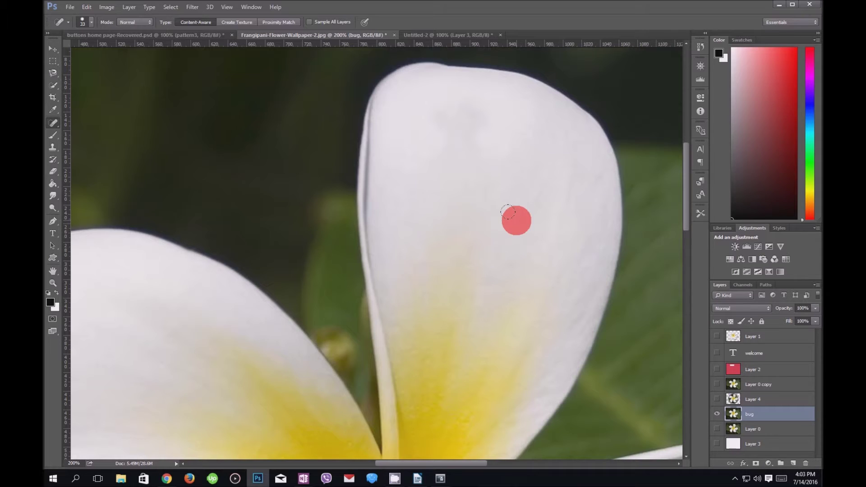
Undo the Spot Healing Brush strokes one after another until the whole ladybug is restored.
right_click(49, 123)
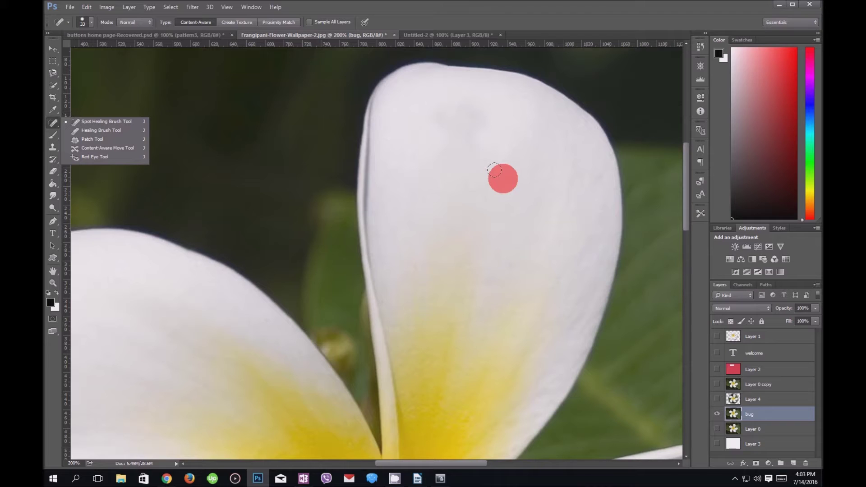
left_click(494, 171)
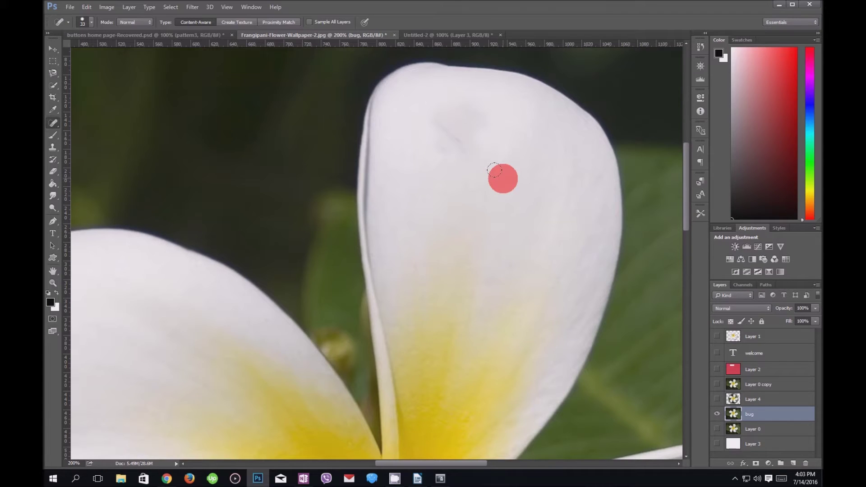
key("ctrl+z")
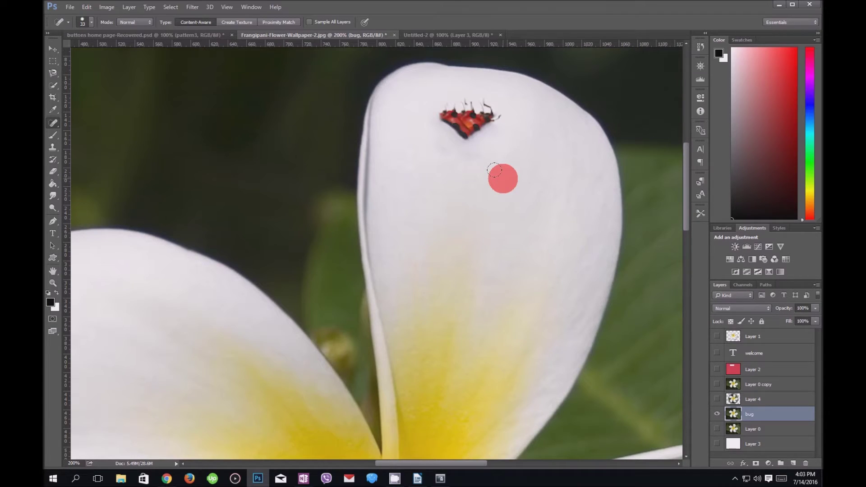
key("alt+ctrl+z")
key("alt+ctrl+z")
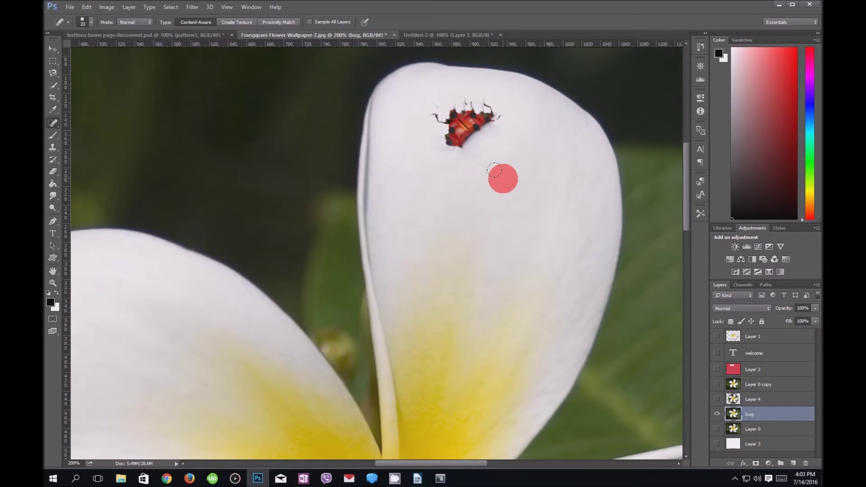
key("alt+ctrl+z")
key("alt+ctrl+z")
key("alt+ctrl+z")
key("alt+ctrl+z")
key("alt+ctrl+z")
key("alt+ctrl+z")
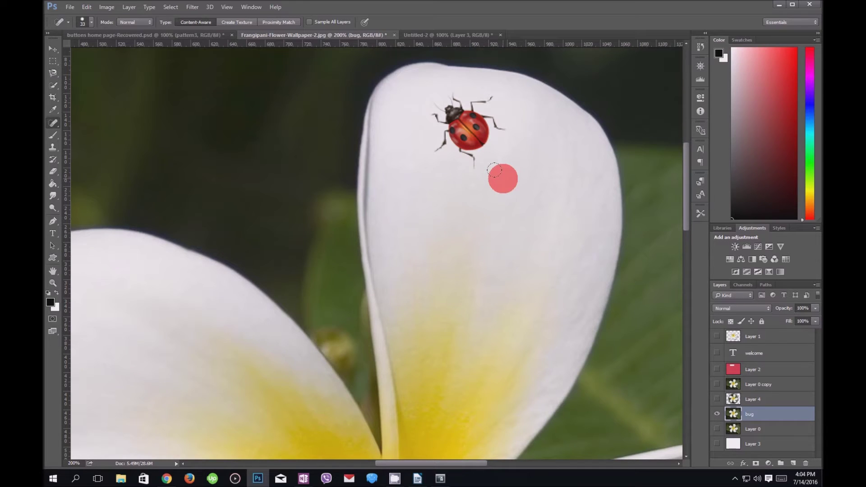
left_click(87, 7)
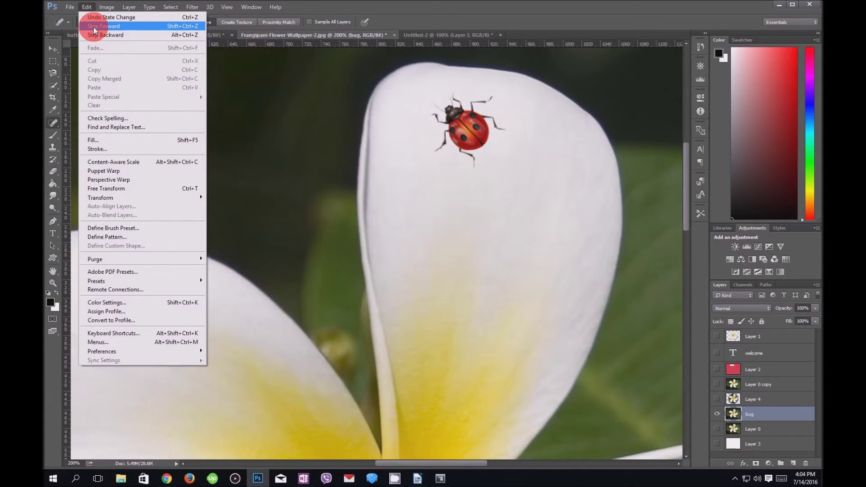
left_click(101, 18)
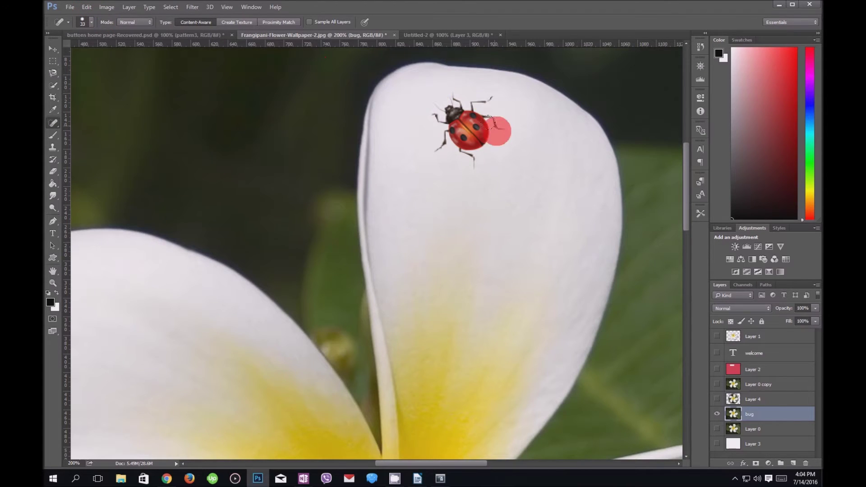
Switch to the Healing Brush, sample the clean petal area below the ladybug and paint over its legs, head and body.
left_click(53, 123)
left_click_drag(55, 127, 83, 130)
left_click(469, 183)
mouse_move(468, 182)
left_mouse_down()
mouse_move(437, 150)
mouse_move(441, 139)
mouse_move(418, 136)
mouse_move(441, 143)
left_mouse_up()
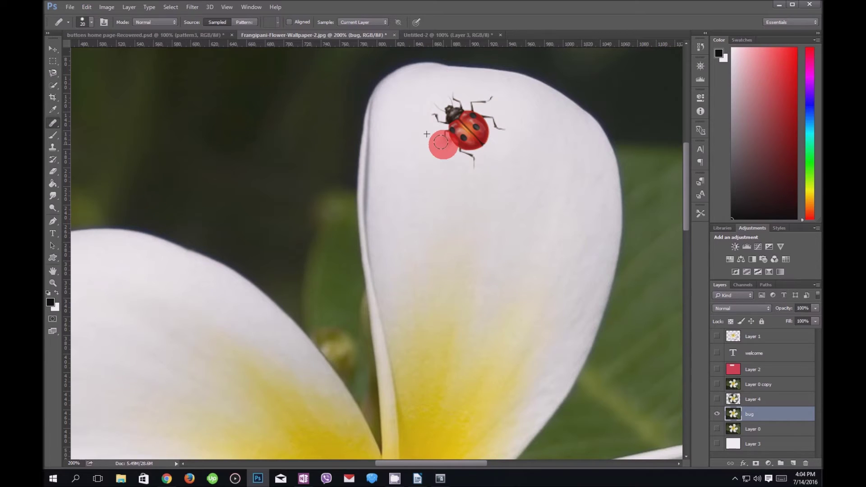
mouse_move(441, 142)
left_mouse_down()
mouse_move(445, 129)
mouse_move(443, 163)
mouse_move(408, 162)
mouse_move(434, 173)
mouse_move(398, 136)
mouse_move(406, 156)
mouse_move(409, 145)
left_mouse_up()
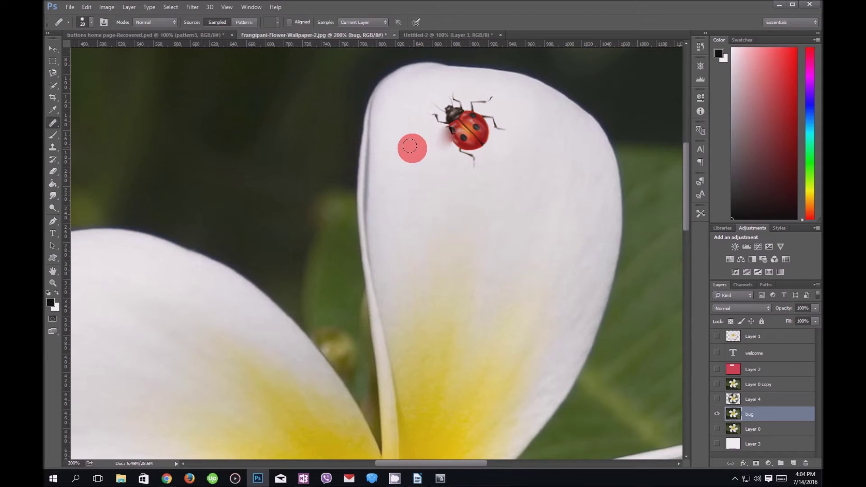
mouse_move(409, 146)
left_mouse_down()
mouse_move(442, 147)
mouse_move(438, 118)
mouse_move(474, 170)
mouse_move(443, 118)
mouse_move(480, 154)
mouse_move(456, 123)
mouse_move(473, 141)
mouse_move(490, 141)
mouse_move(455, 108)
mouse_move(494, 123)
mouse_move(475, 110)
mouse_move(486, 96)
left_mouse_up()
mouse_move(430, 96)
left_mouse_down()
mouse_move(421, 83)
mouse_move(450, 99)
mouse_move(464, 120)
left_mouse_up()
left_click_drag(423, 99, 424, 98)
left_click(439, 115)
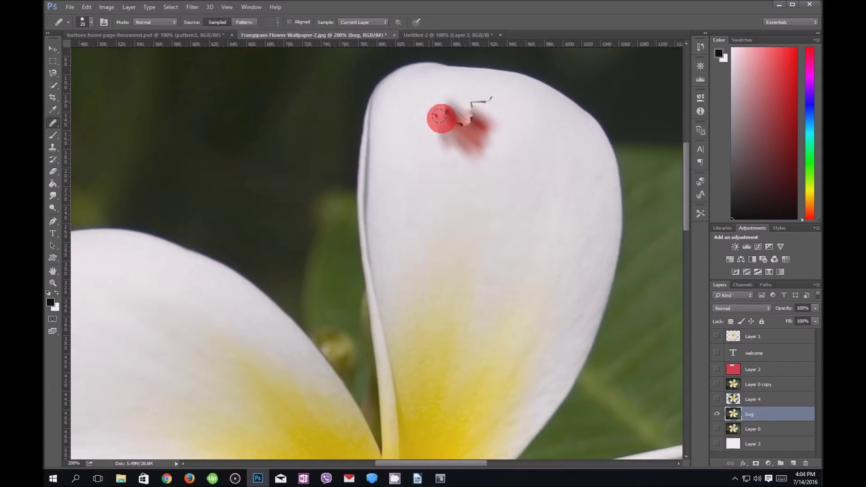
left_click(446, 127)
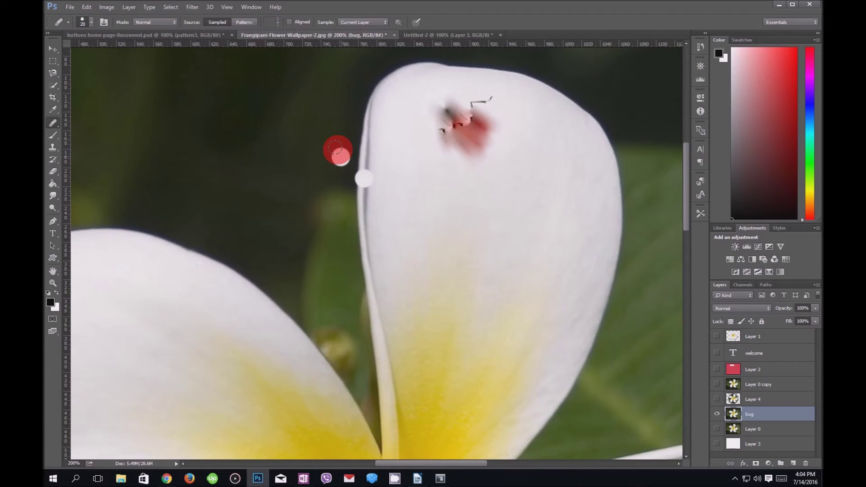
Step back through all the Healing Brush strokes until the complete ladybug, including its legs, is back on the petal.
left_click(90, 10)
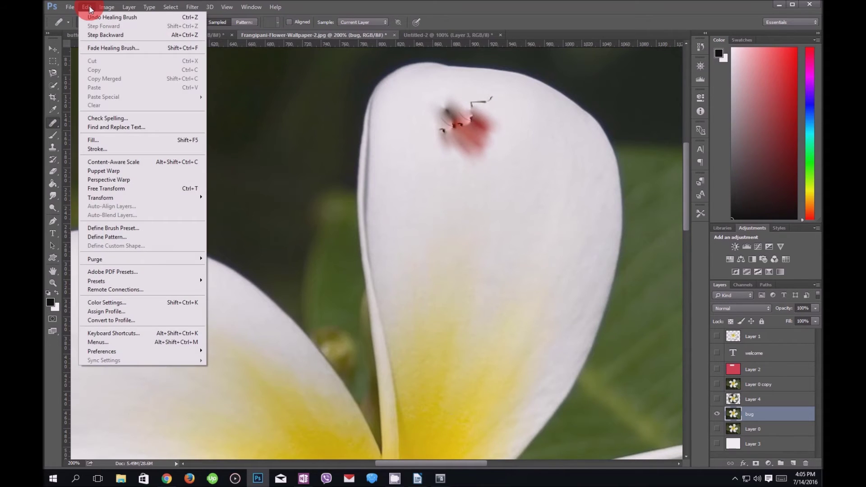
left_click(94, 35)
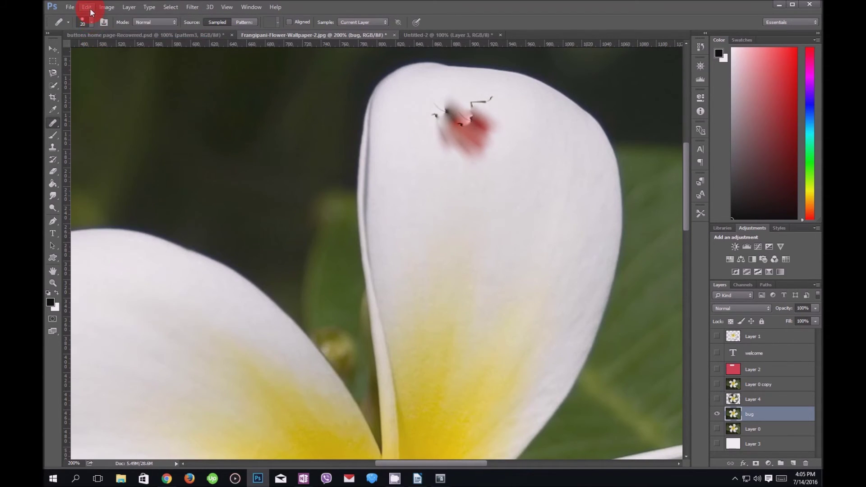
left_click(91, 9)
left_click(93, 32)
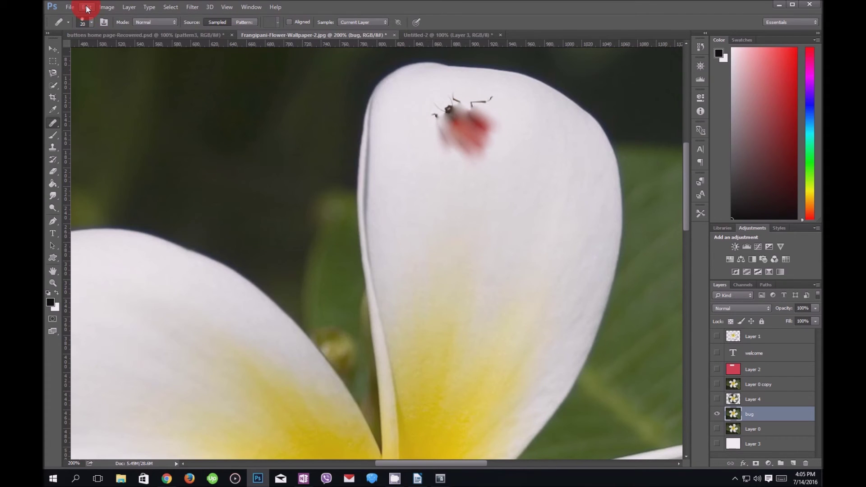
left_click(87, 9)
left_click(92, 35)
left_click(87, 8)
left_click(92, 34)
left_click(87, 7)
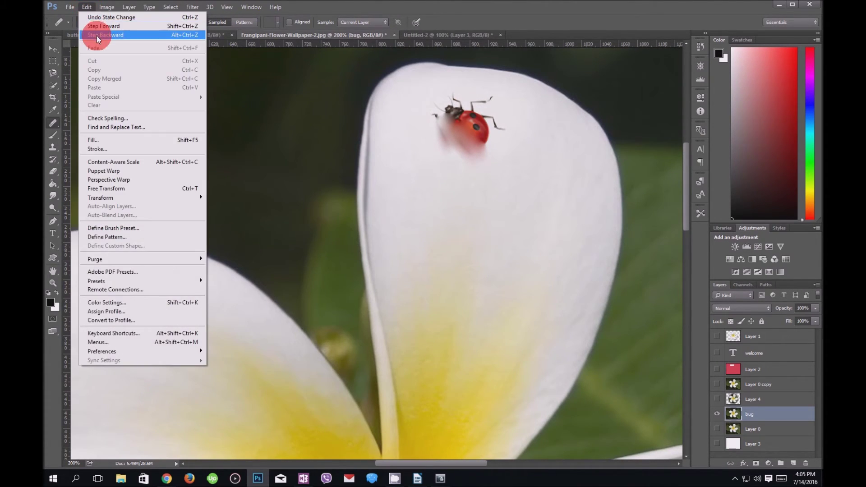
left_click(97, 37)
left_click(90, 9)
left_click(98, 35)
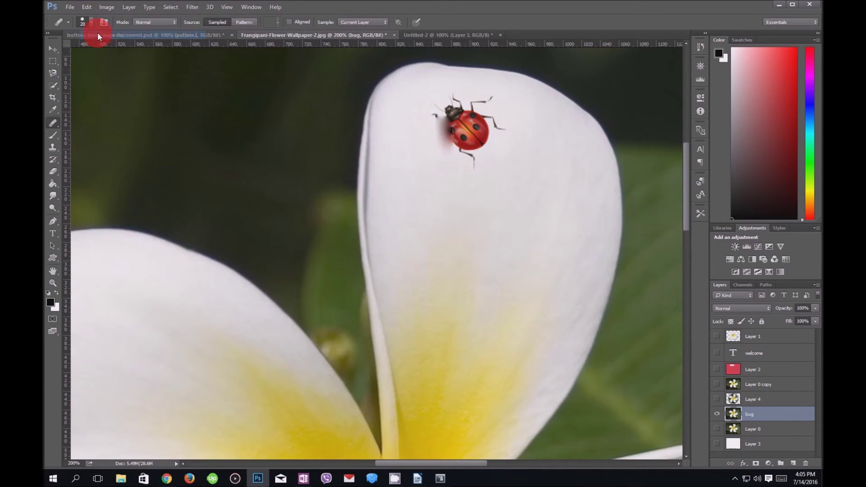
left_click(87, 8)
left_click(96, 35)
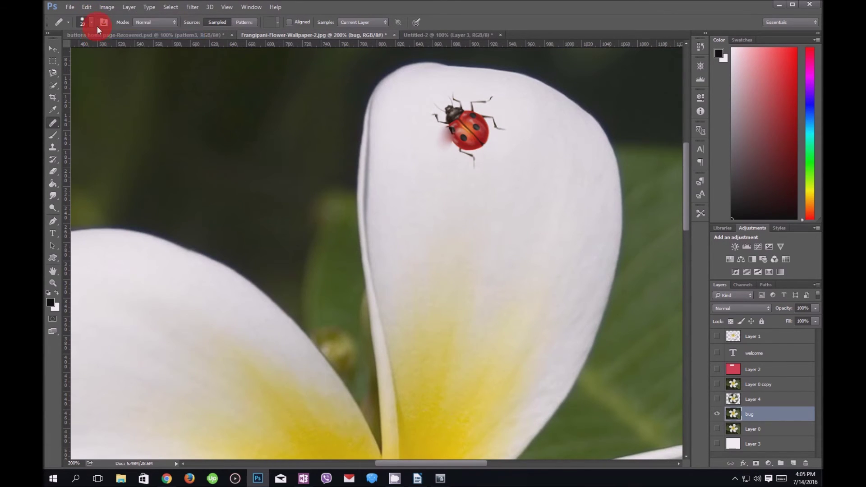
left_click(87, 7)
left_click(97, 35)
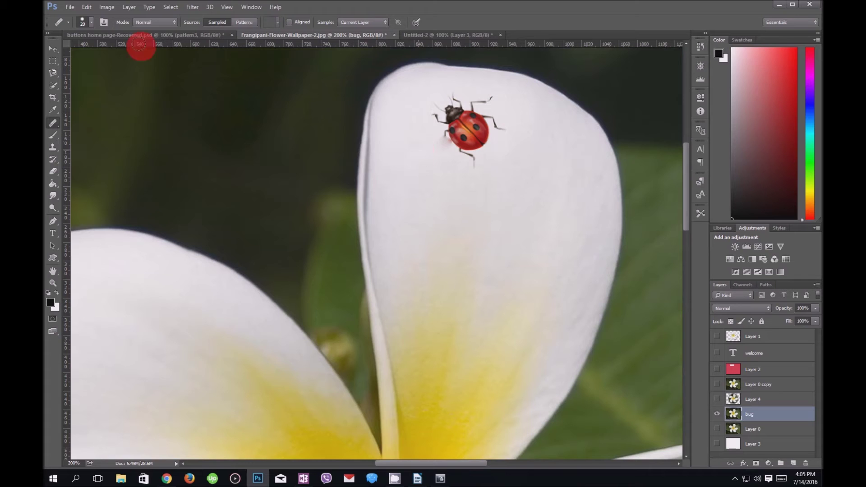
left_click(92, 8)
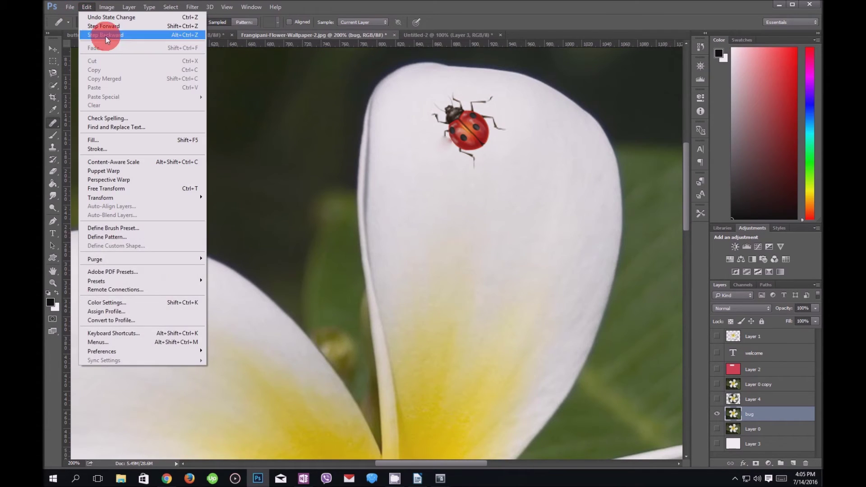
left_click(105, 37)
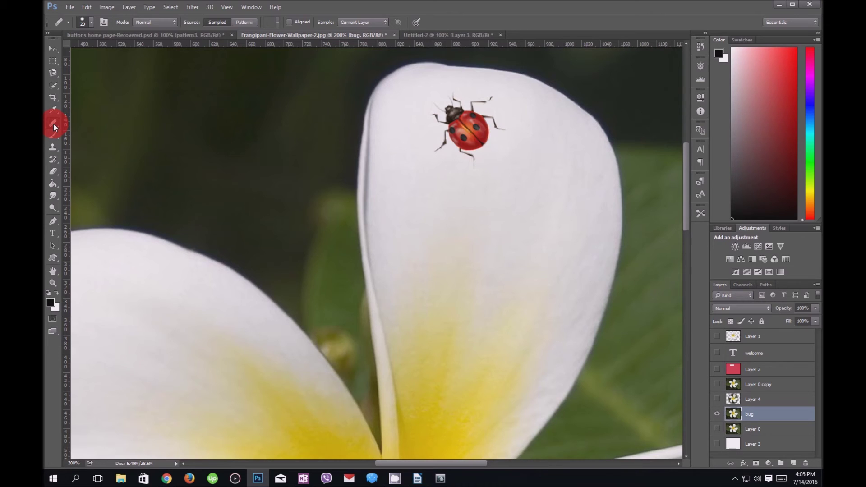
Switch to the Smudge tool and smear the surrounding petal colour over the ladybug's legs and body to remove it.
left_click_drag(54, 195, 83, 194)
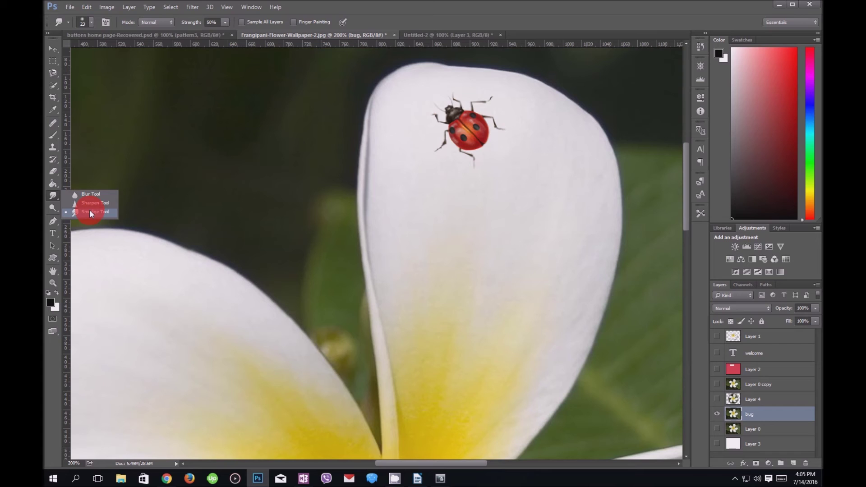
left_click(90, 211)
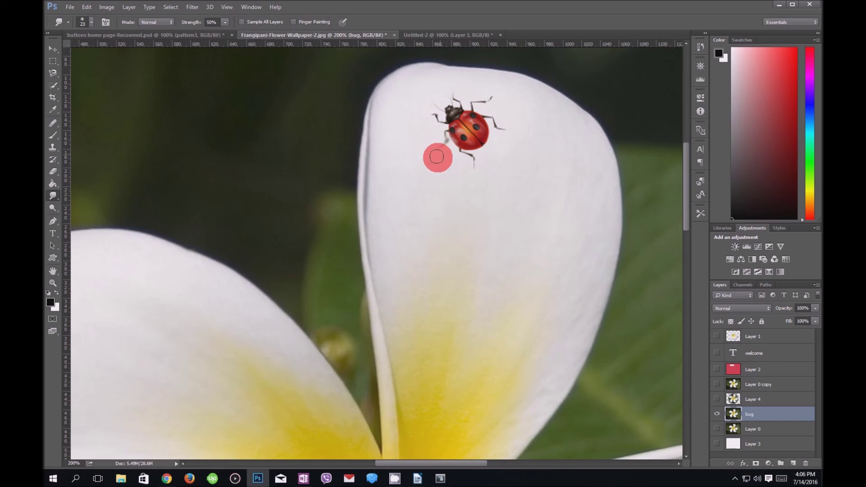
mouse_move(433, 150)
left_mouse_down()
mouse_move(449, 131)
mouse_move(434, 151)
mouse_move(449, 122)
mouse_move(443, 129)
mouse_move(434, 114)
mouse_move(451, 123)
mouse_move(432, 115)
mouse_move(451, 125)
mouse_move(437, 96)
mouse_move(450, 115)
mouse_move(448, 91)
mouse_move(453, 115)
mouse_move(493, 98)
mouse_move(458, 108)
mouse_move(450, 121)
mouse_move(504, 129)
mouse_move(470, 110)
mouse_move(480, 122)
mouse_move(473, 166)
mouse_move(463, 130)
mouse_move(457, 146)
mouse_move(457, 117)
mouse_move(462, 140)
mouse_move(442, 137)
mouse_move(437, 115)
mouse_move(459, 127)
mouse_move(458, 95)
mouse_move(463, 144)
mouse_move(480, 92)
mouse_move(468, 129)
mouse_move(489, 97)
mouse_move(464, 130)
mouse_move(500, 128)
mouse_move(471, 113)
mouse_move(494, 142)
mouse_move(456, 112)
mouse_move(491, 144)
mouse_move(464, 131)
mouse_move(480, 151)
mouse_move(469, 134)
mouse_move(499, 141)
mouse_move(485, 129)
mouse_move(491, 116)
mouse_move(474, 122)
mouse_move(491, 92)
mouse_move(466, 126)
mouse_move(456, 93)
mouse_move(485, 101)
mouse_move(472, 116)
mouse_move(491, 101)
mouse_move(468, 127)
mouse_move(466, 108)
mouse_move(461, 121)
mouse_move(453, 102)
mouse_move(464, 137)
mouse_move(450, 110)
mouse_move(464, 139)
mouse_move(450, 161)
mouse_move(472, 137)
mouse_move(465, 165)
mouse_move(467, 129)
mouse_move(482, 139)
mouse_move(469, 127)
mouse_move(455, 148)
mouse_move(466, 112)
mouse_move(484, 168)
mouse_move(466, 169)
mouse_move(499, 129)
mouse_move(462, 126)
mouse_move(473, 160)
mouse_move(466, 146)
mouse_move(423, 168)
mouse_move(481, 122)
mouse_move(437, 105)
mouse_move(454, 118)
mouse_move(435, 118)
mouse_move(462, 142)
left_mouse_up()
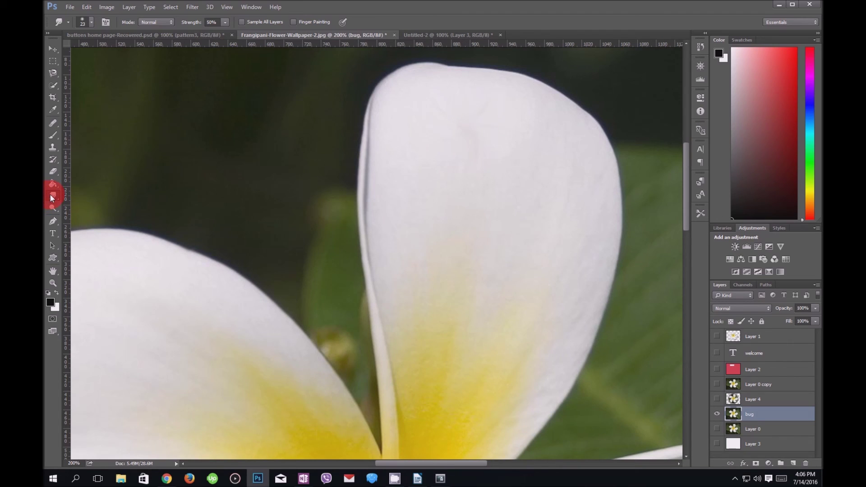